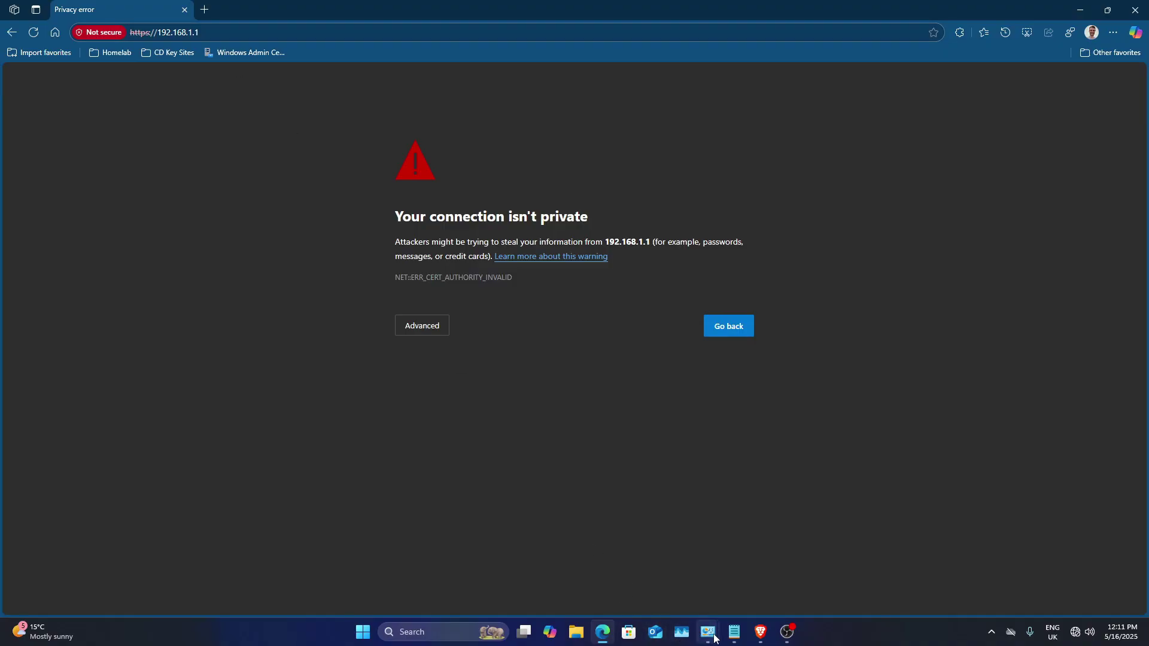
Step: Check the Ethernet connection status and its details, then close both windows
{"action": "mouse_move", "coordinate": [707, 632]}
{"action": "left_click", "coordinate": [772, 576]}
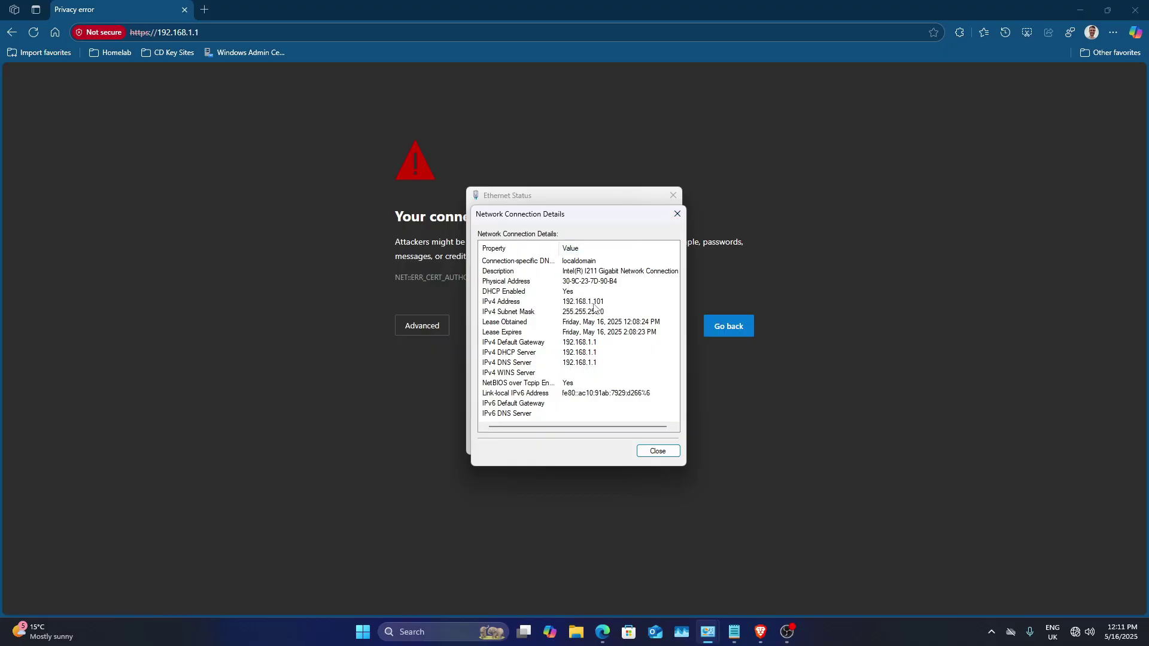
{"action": "left_click", "coordinate": [677, 214]}
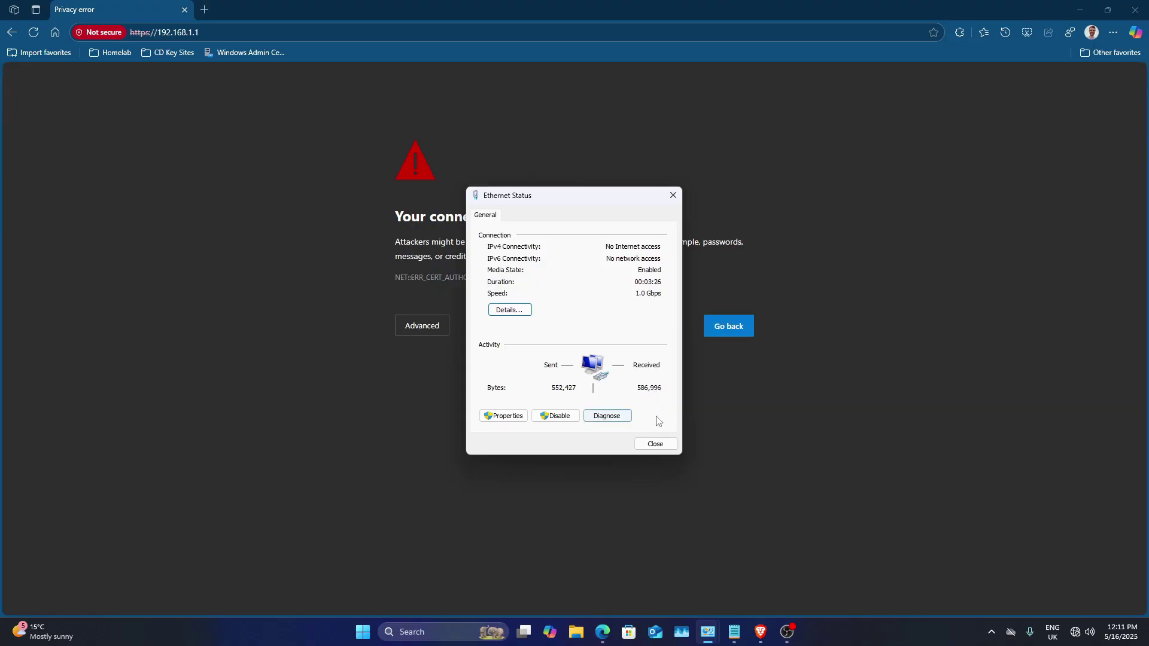
{"action": "left_click", "coordinate": [655, 443]}
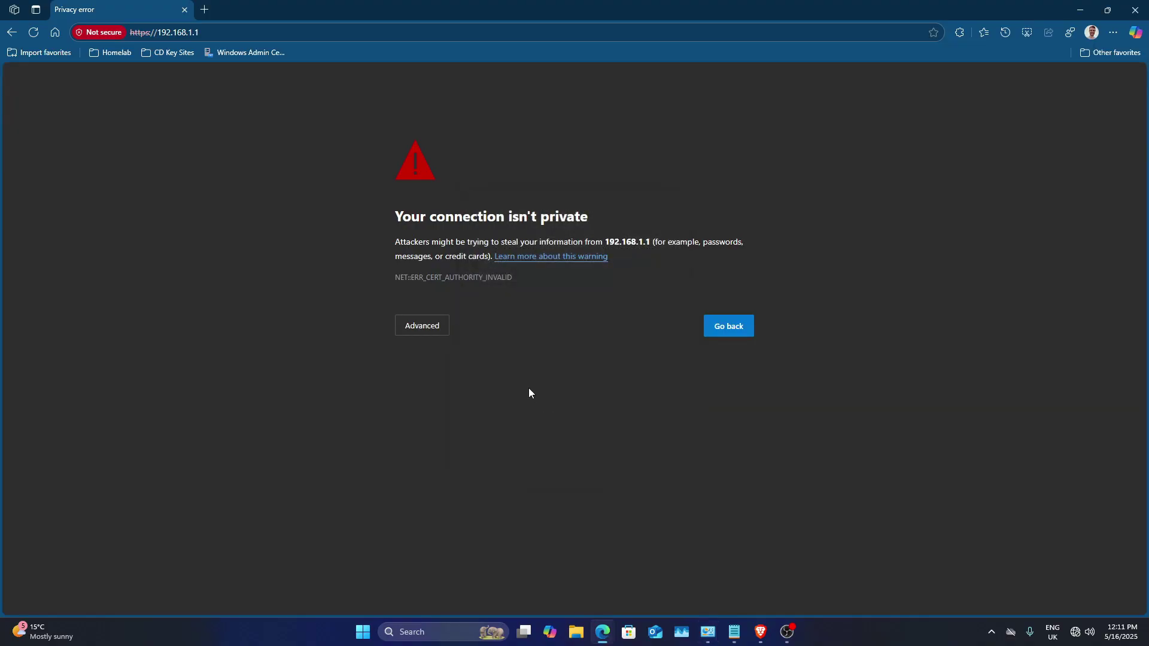
Step: Bypass the certificate warning to reach the OPNsense login page at 192.168.1.1
{"action": "left_click", "coordinate": [428, 333]}
{"action": "left_click", "coordinate": [482, 421]}
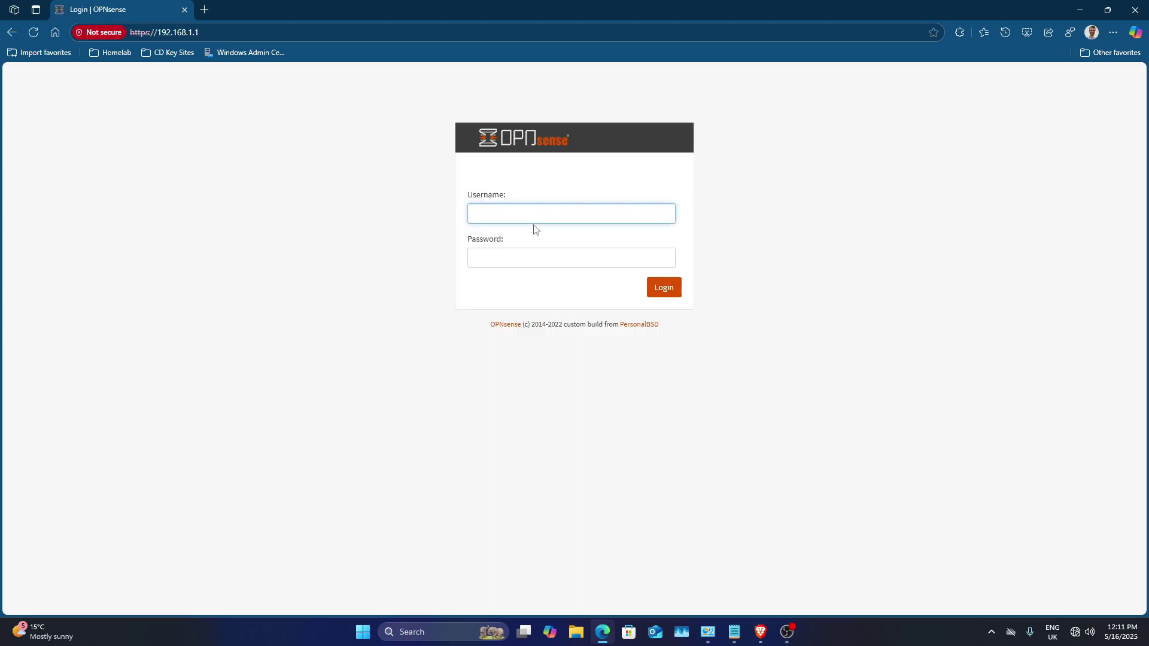
{"action": "left_click", "coordinate": [533, 219]}
Step: Log into OPNsense as root, decline saving the password, and start the setup wizard
{"action": "type", "text": "root"}
{"action": "key", "text": "Tab"}
{"action": "type", "text": "•••••••"}
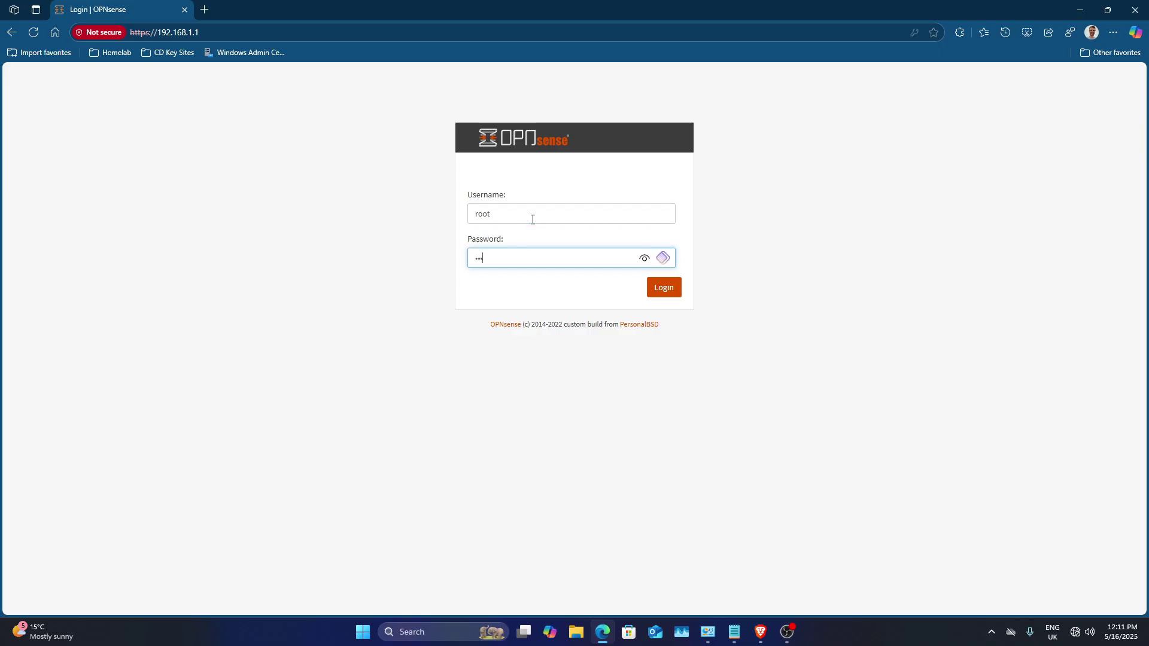
{"action": "type", "text": "•"}
{"action": "key", "text": "Return"}
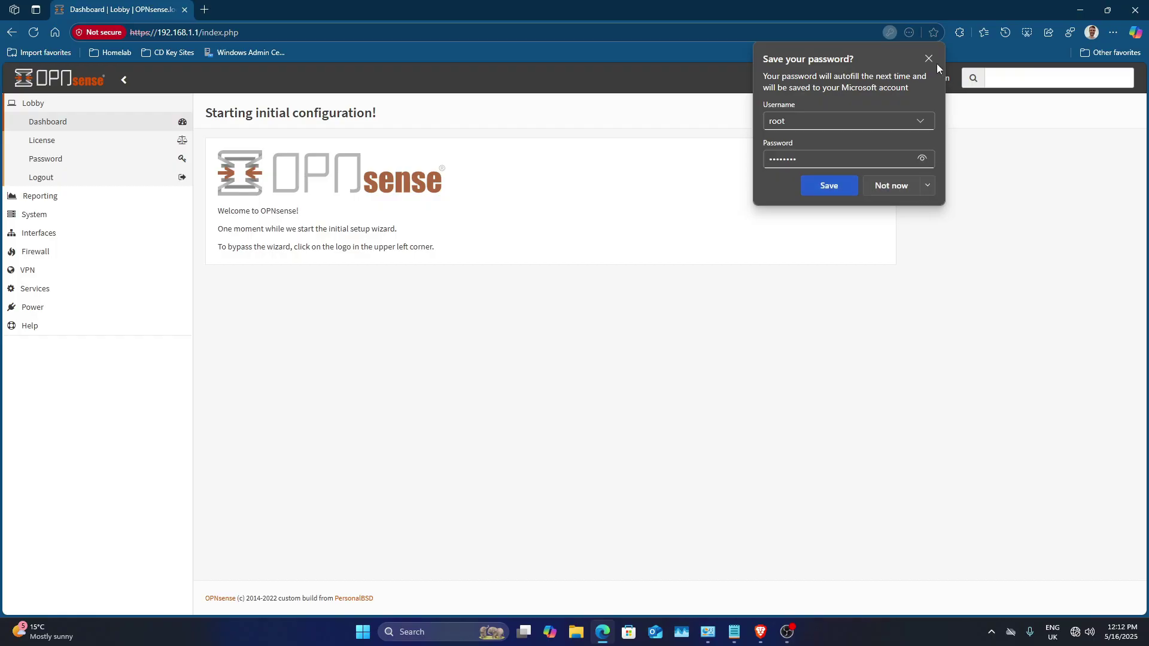
{"action": "left_click", "coordinate": [929, 62]}
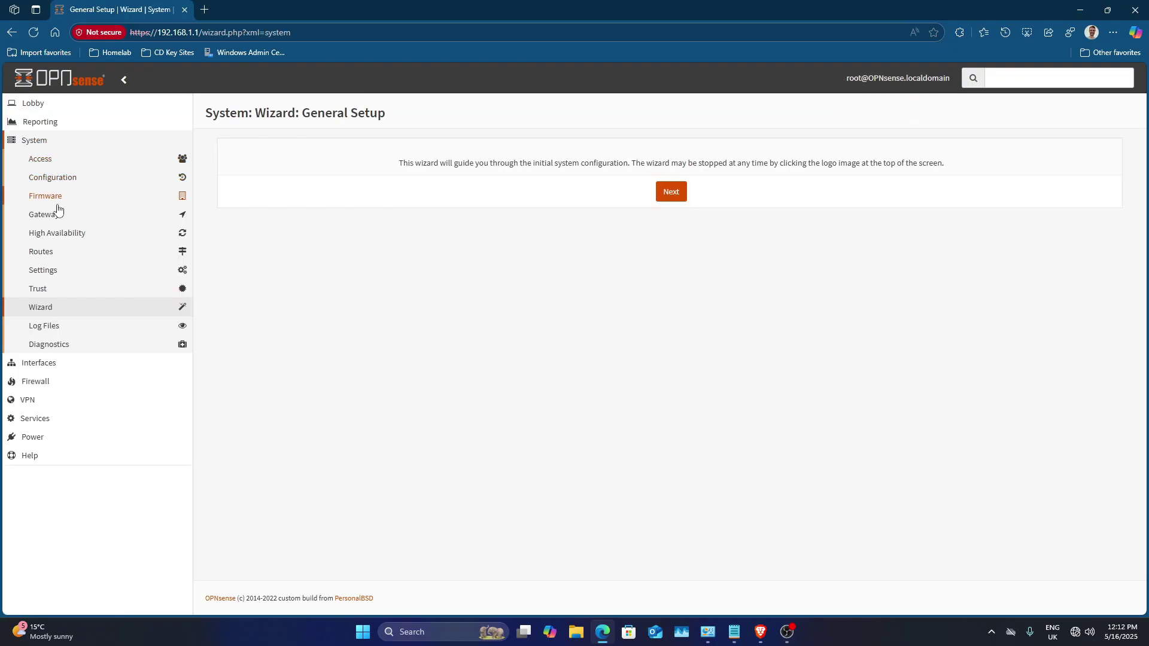
{"action": "left_click", "coordinate": [668, 195]}
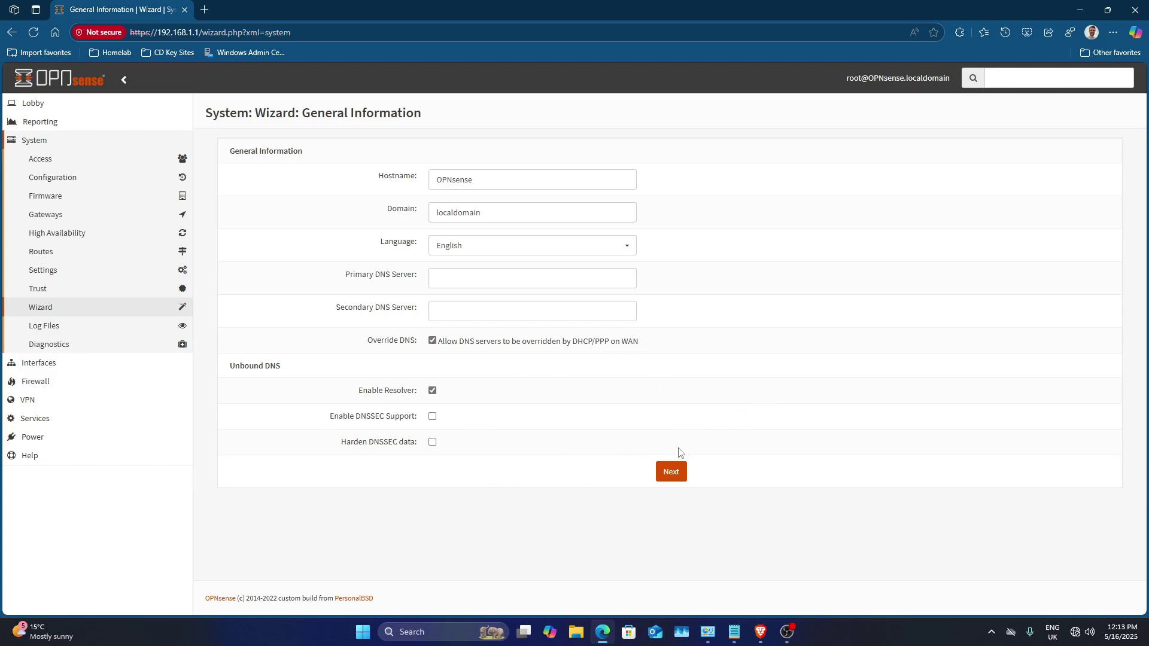
Step: Move past the general information page and set the wizard's timezone to Europe/London
{"action": "left_click", "coordinate": [675, 481]}
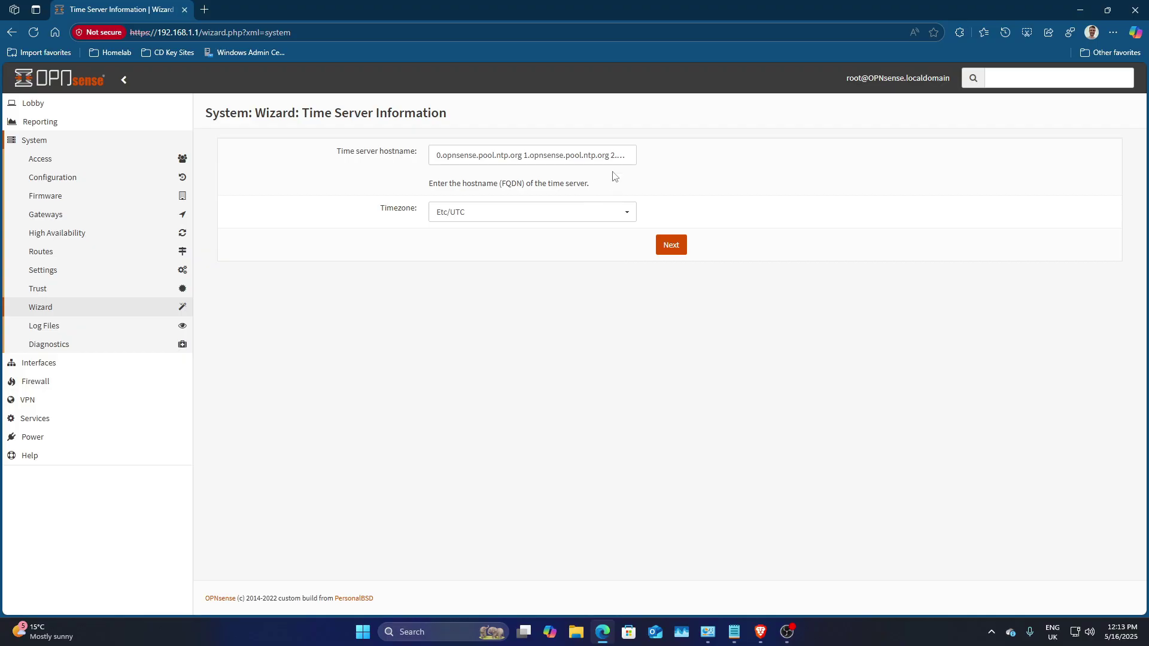
{"action": "left_click", "coordinate": [622, 213]}
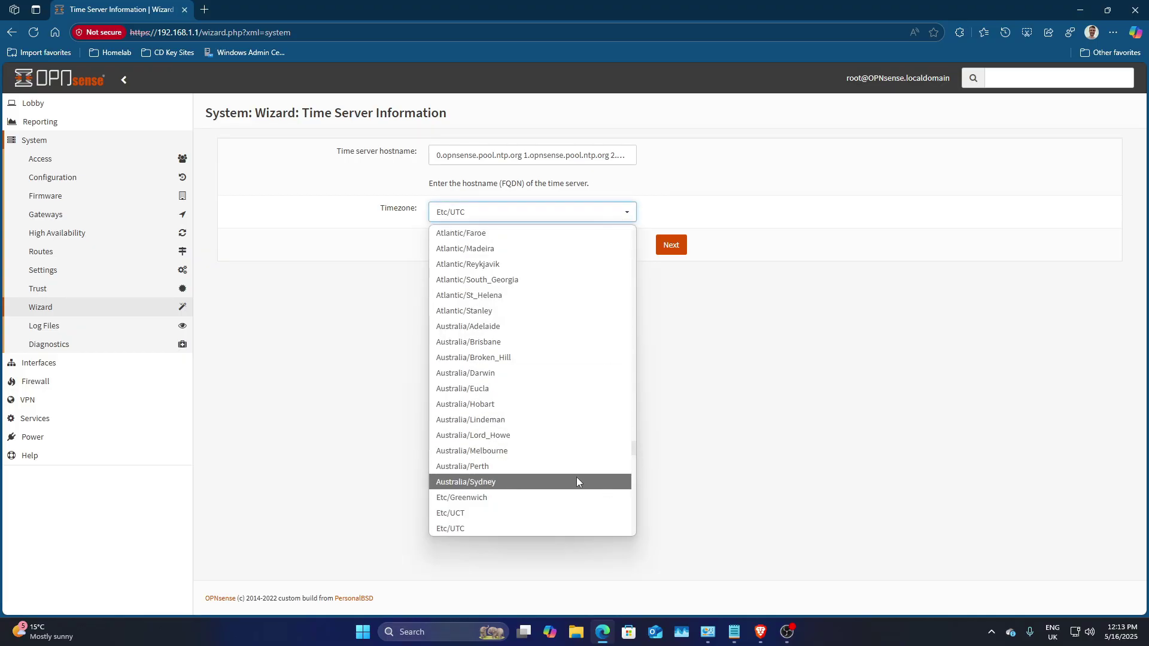
{"action": "left_click", "coordinate": [530, 501]}
{"action": "left_click", "coordinate": [623, 213]}
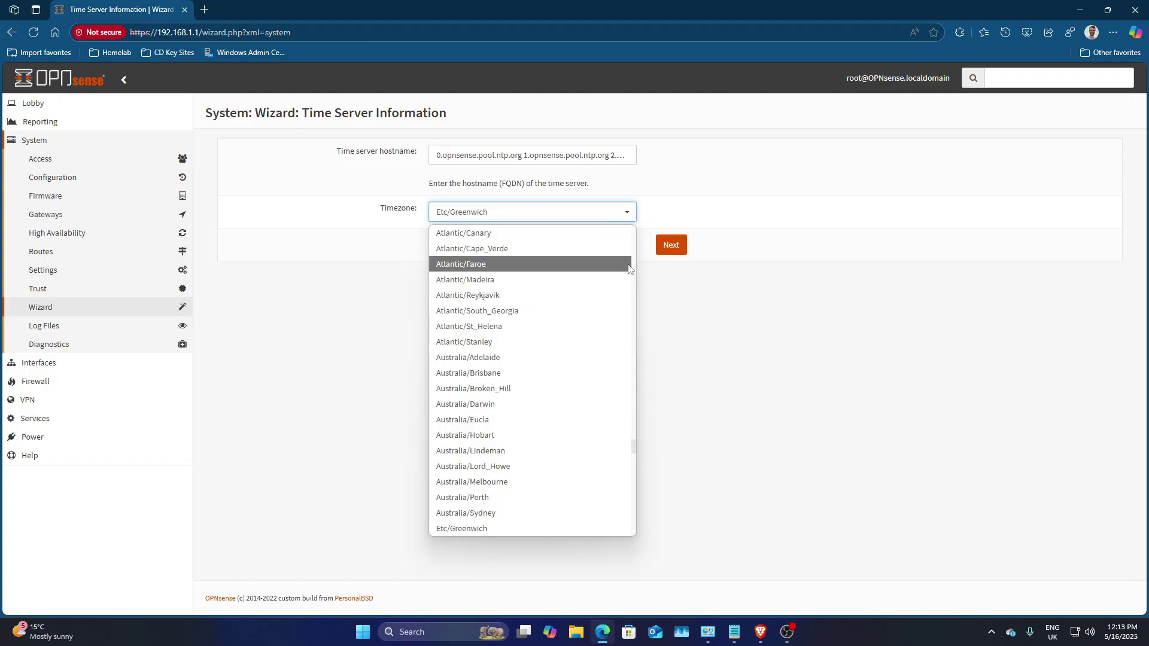
{"action": "scroll", "coordinate": [588, 343], "scroll_direction": "down", "scroll_amount": 20}
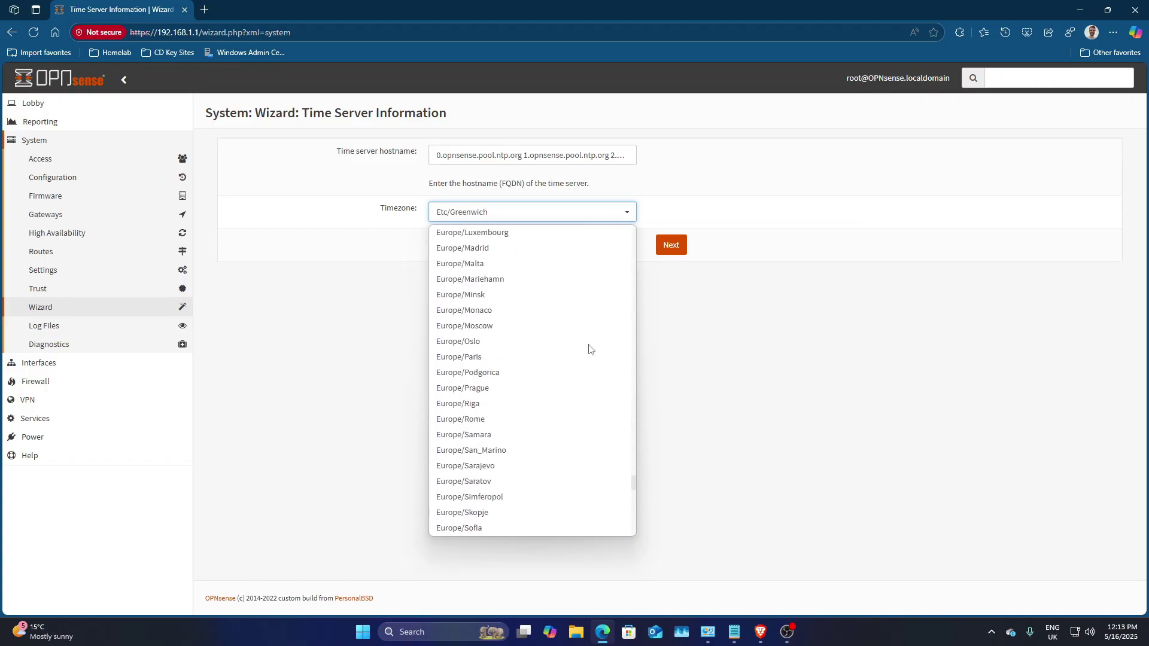
{"action": "scroll", "coordinate": [571, 345], "scroll_direction": "down", "scroll_amount": 2}
{"action": "scroll", "coordinate": [569, 345], "scroll_direction": "up", "scroll_amount": 3}
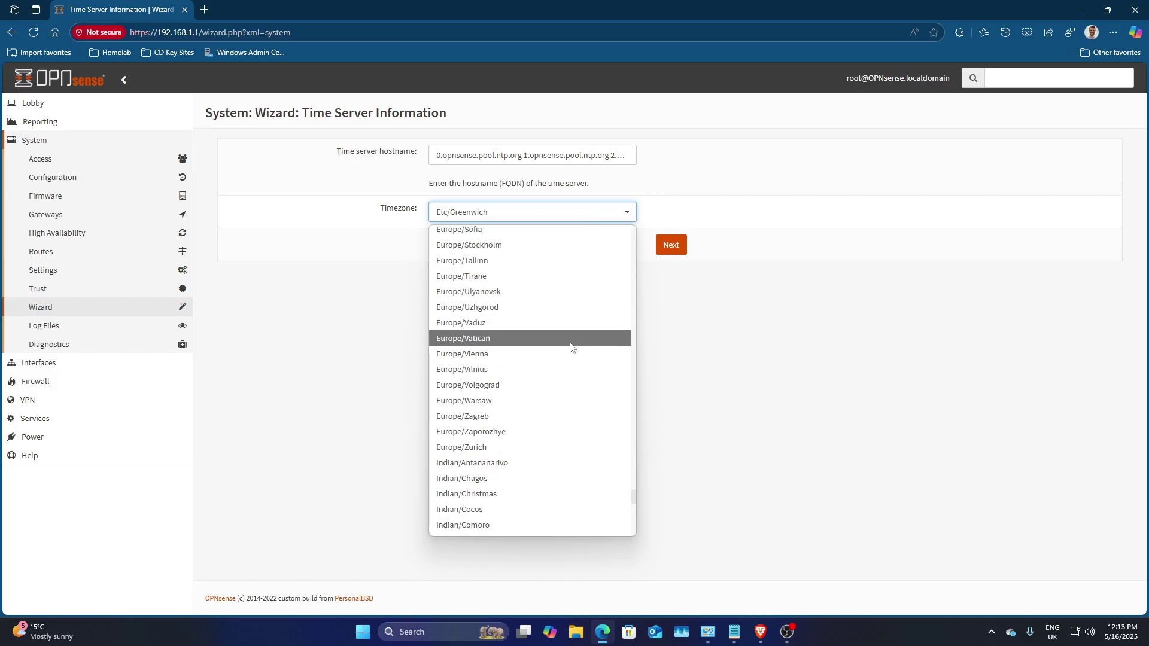
{"action": "scroll", "coordinate": [567, 347], "scroll_direction": "up", "scroll_amount": 4}
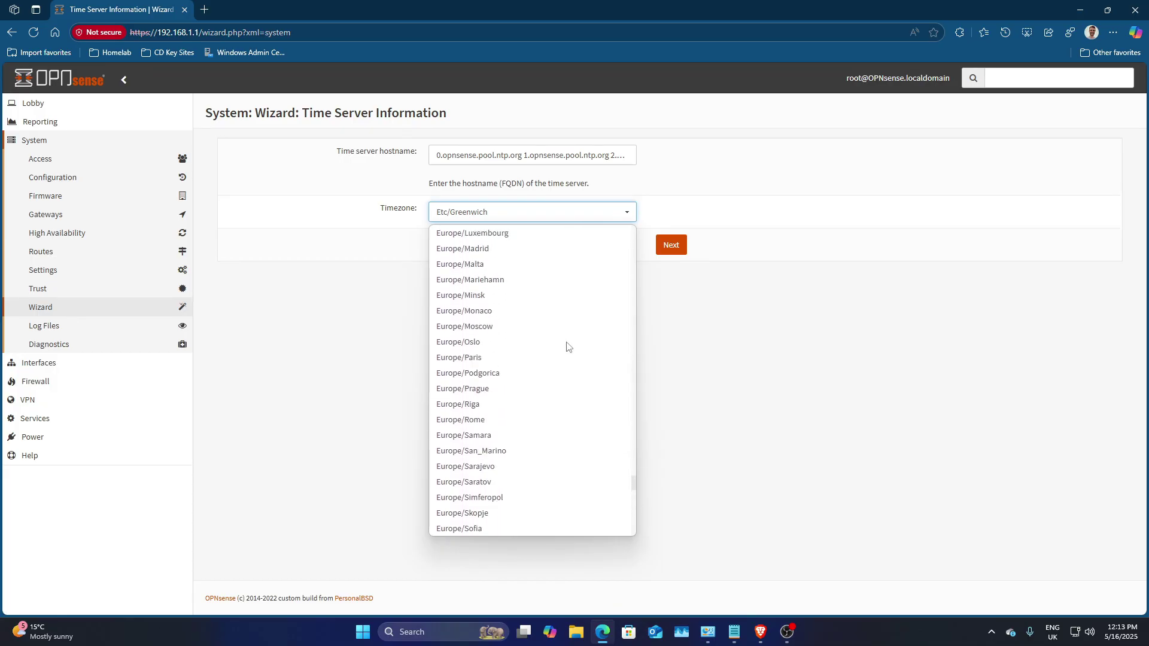
{"action": "scroll", "coordinate": [557, 346], "scroll_direction": "up", "scroll_amount": 2}
{"action": "left_click", "coordinate": [479, 337]}
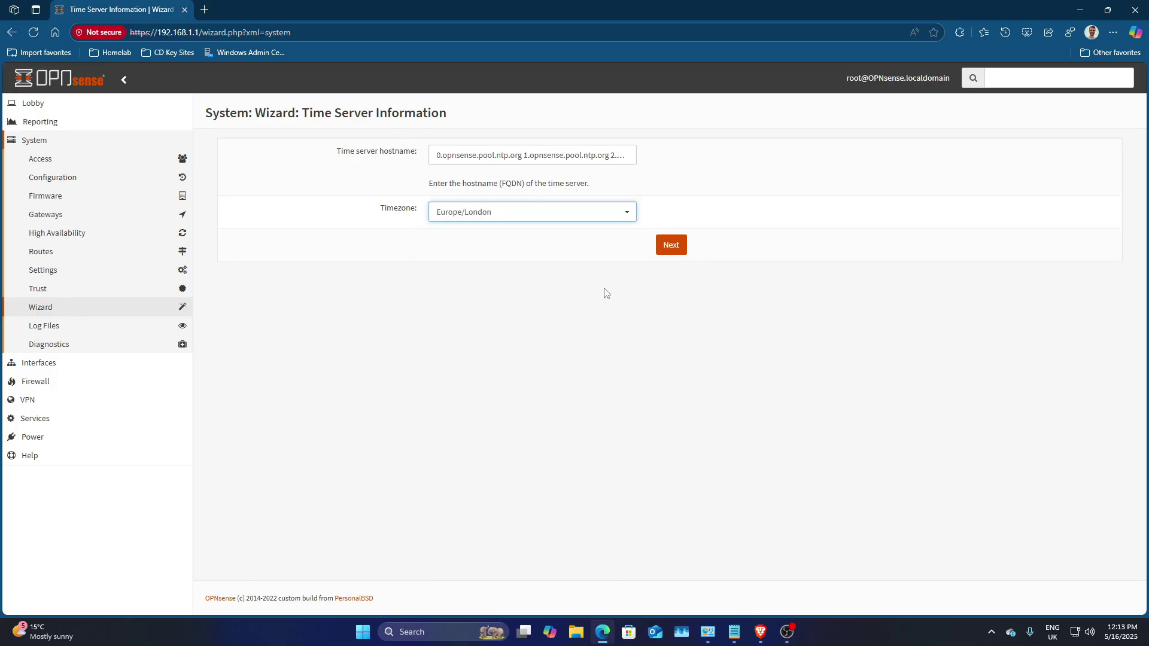
{"action": "left_click", "coordinate": [671, 250]}
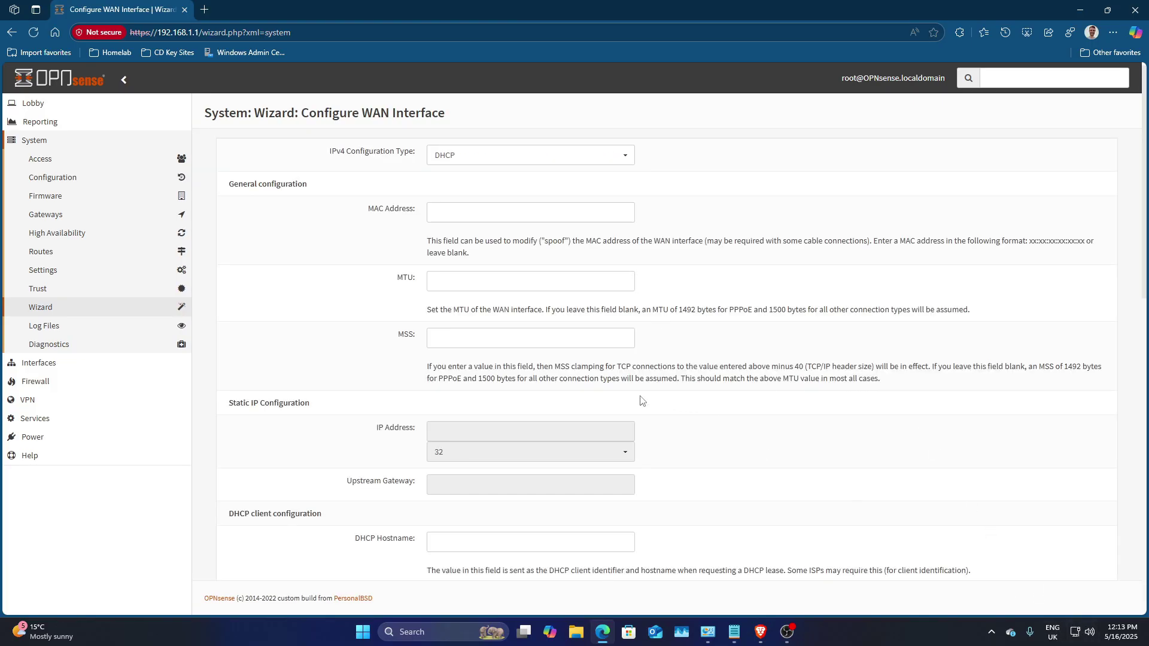
Step: Keep WAN on DHCP and LAN at 192.168.1.1/24 in the wizard
{"action": "scroll", "coordinate": [644, 262], "scroll_direction": "down", "scroll_amount": 9}
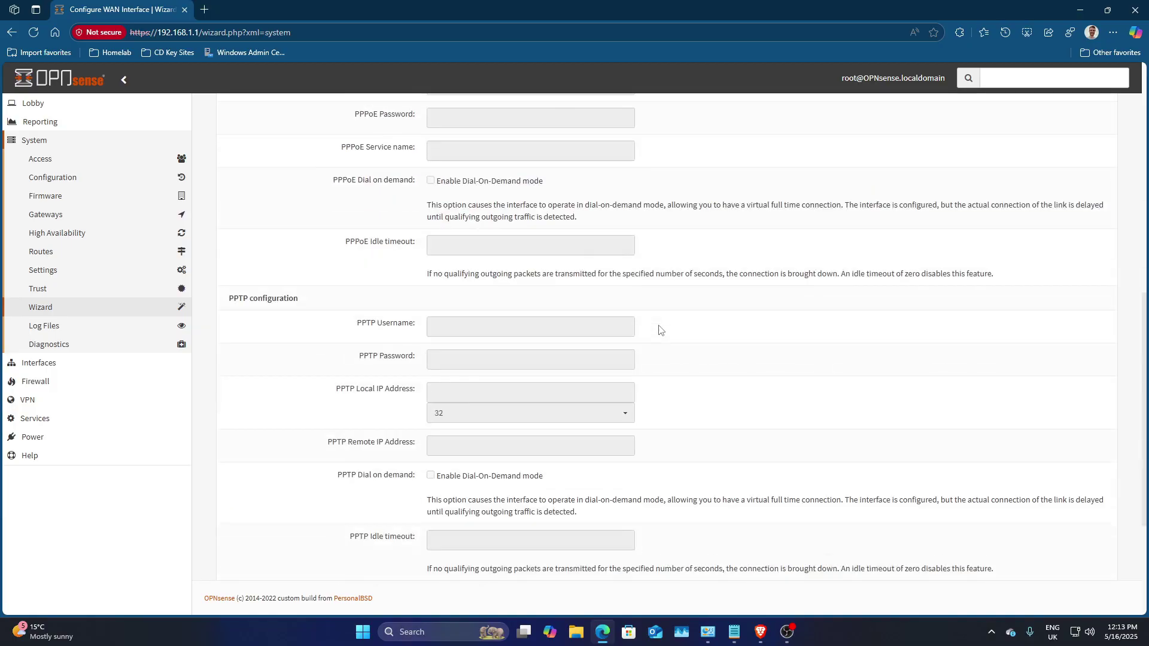
{"action": "scroll", "coordinate": [660, 330], "scroll_direction": "down", "scroll_amount": 3}
{"action": "left_click", "coordinate": [670, 556]}
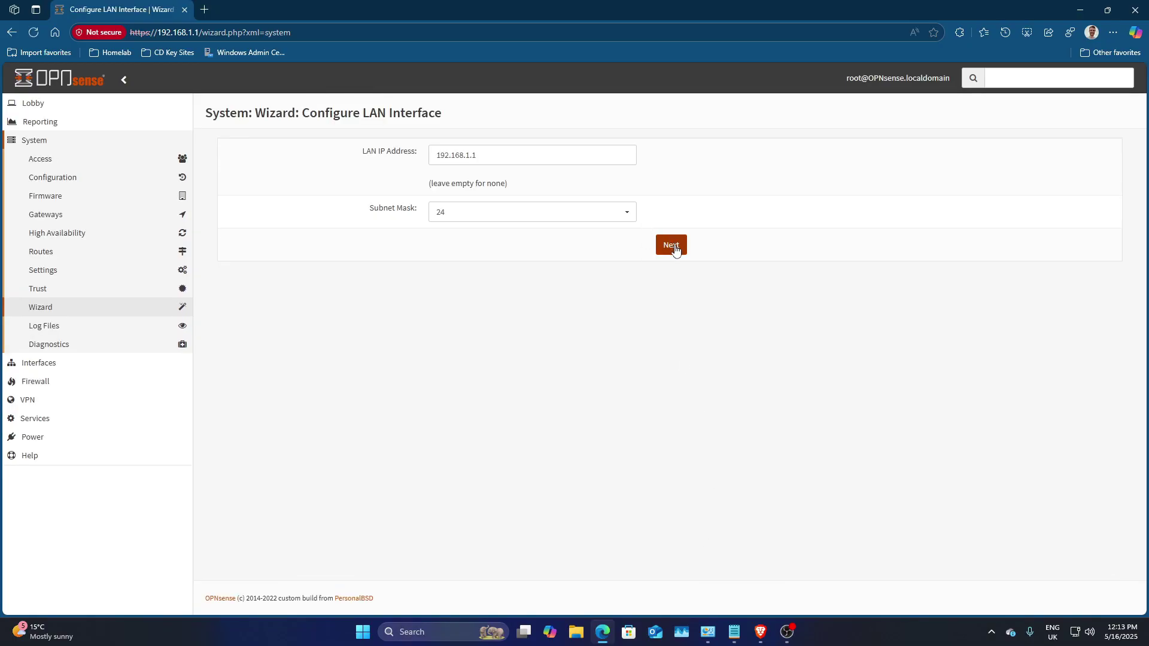
{"action": "left_click", "coordinate": [674, 248]}
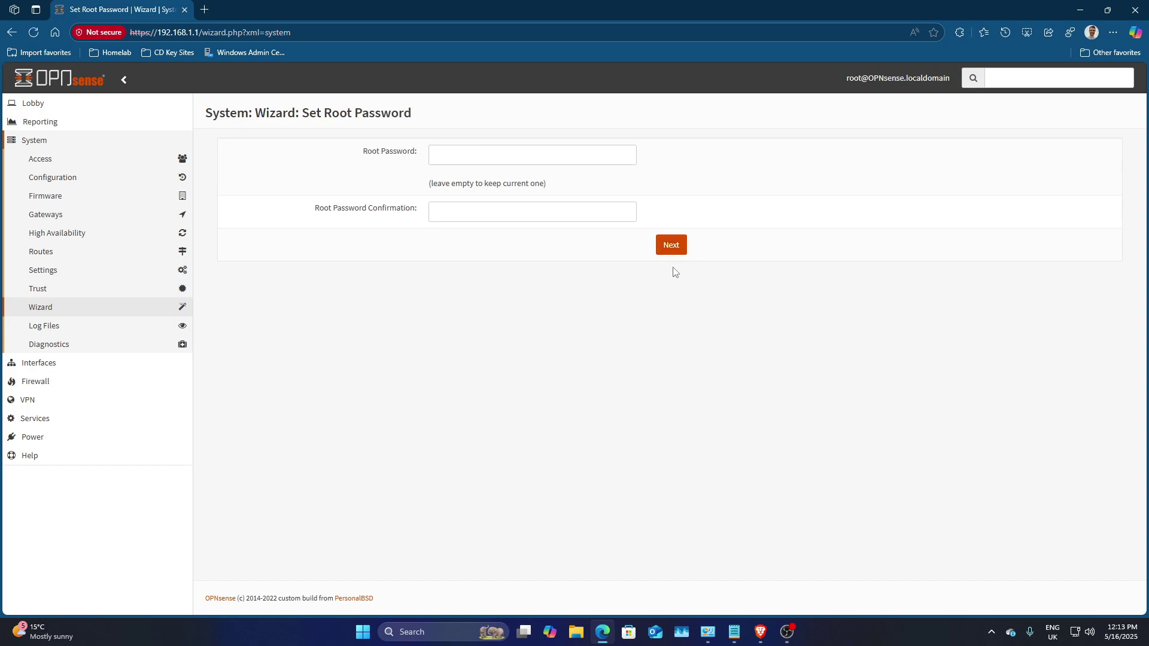
Step: Set and confirm a new root password, then reload the configuration
{"action": "left_click", "coordinate": [543, 161]}
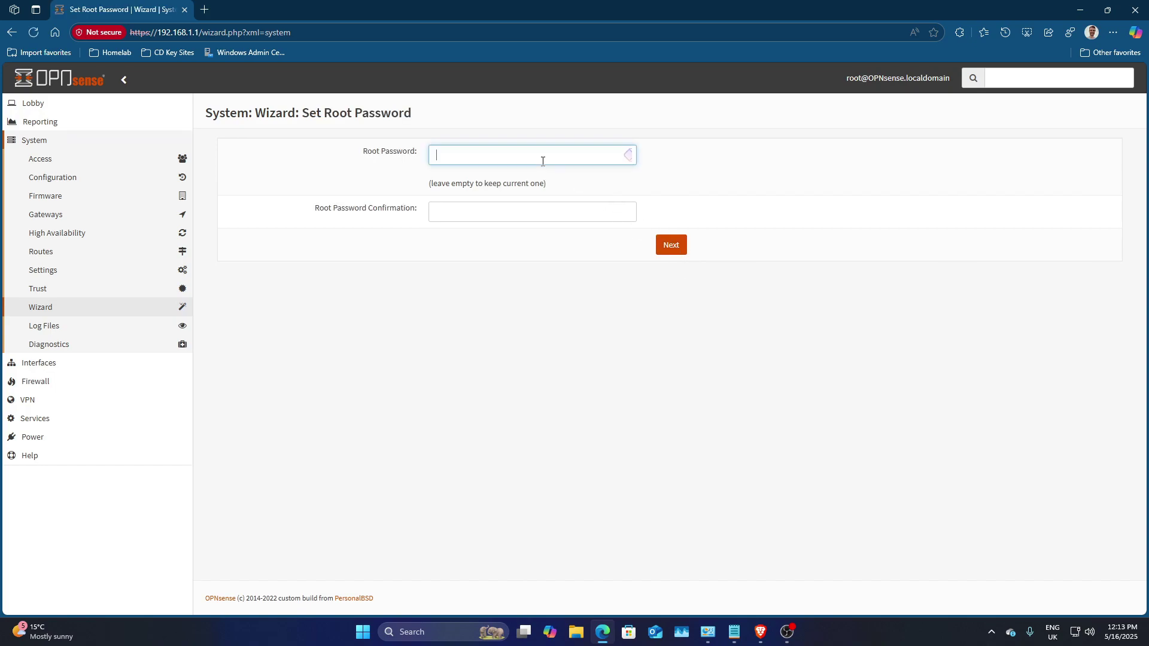
{"action": "type", "text": "*********"}
{"action": "key", "text": "Tab"}
{"action": "type", "text": "*********"}
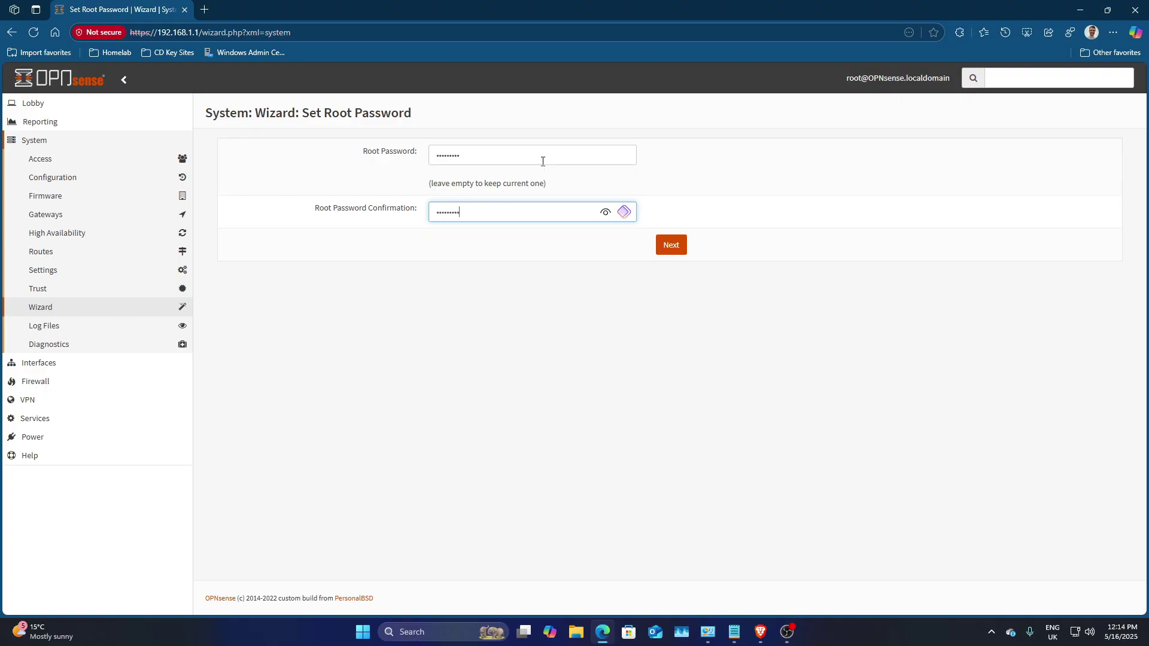
{"action": "left_click", "coordinate": [670, 252]}
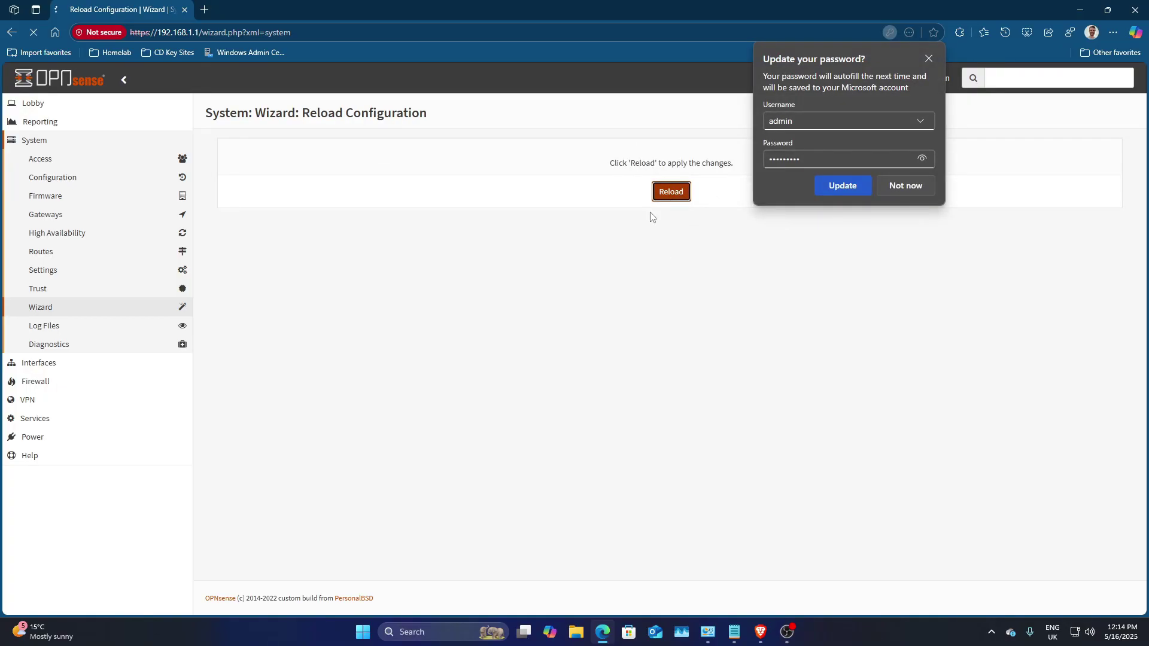
{"action": "left_click", "coordinate": [928, 58]}
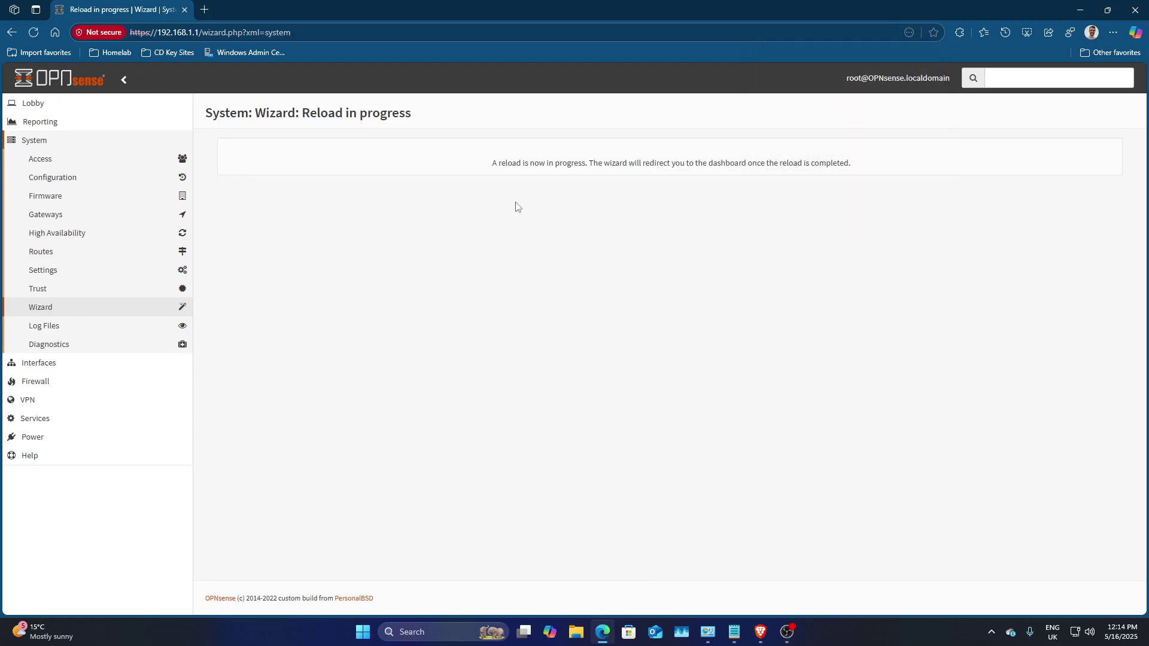
Step: Check System > Firmware settings show the OPNsense aarch64 (HTTPS, Europe) mirror, then view Status
{"action": "left_click", "coordinate": [60, 196]}
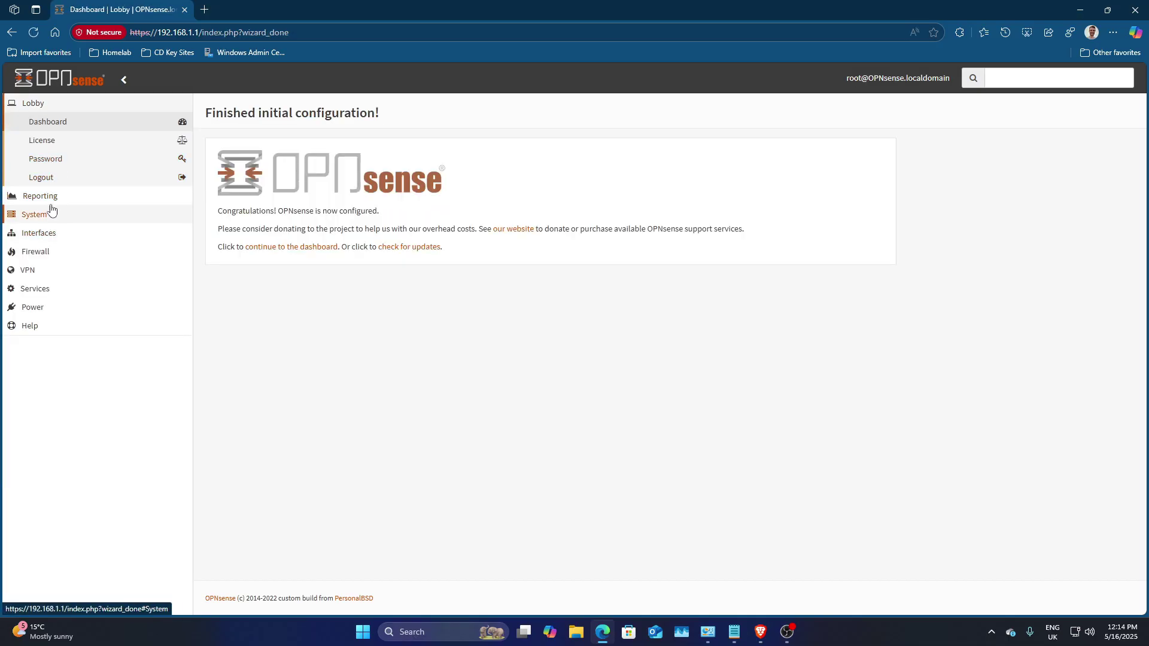
{"action": "left_click", "coordinate": [48, 223]}
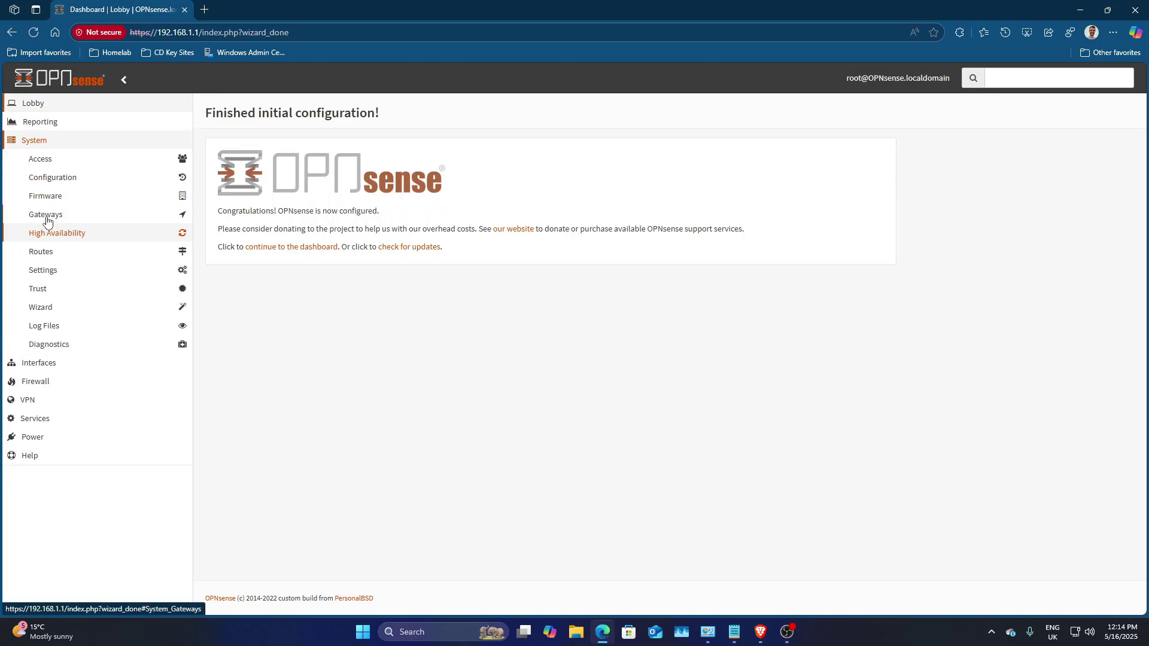
{"action": "left_click", "coordinate": [55, 197]}
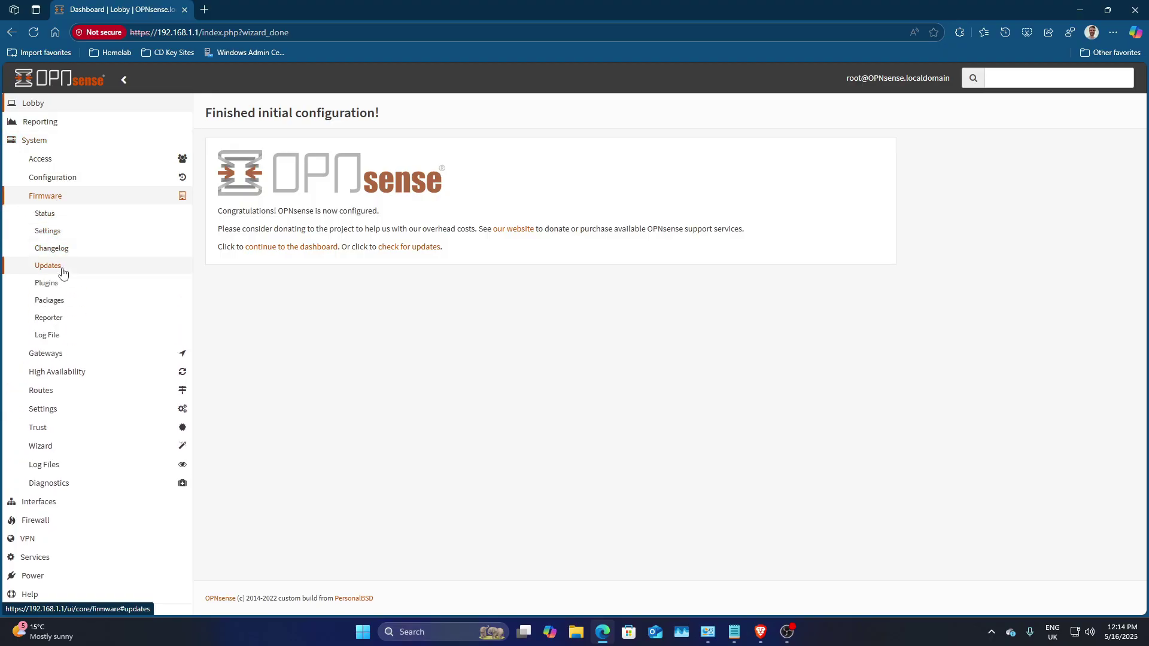
{"action": "left_click", "coordinate": [60, 268]}
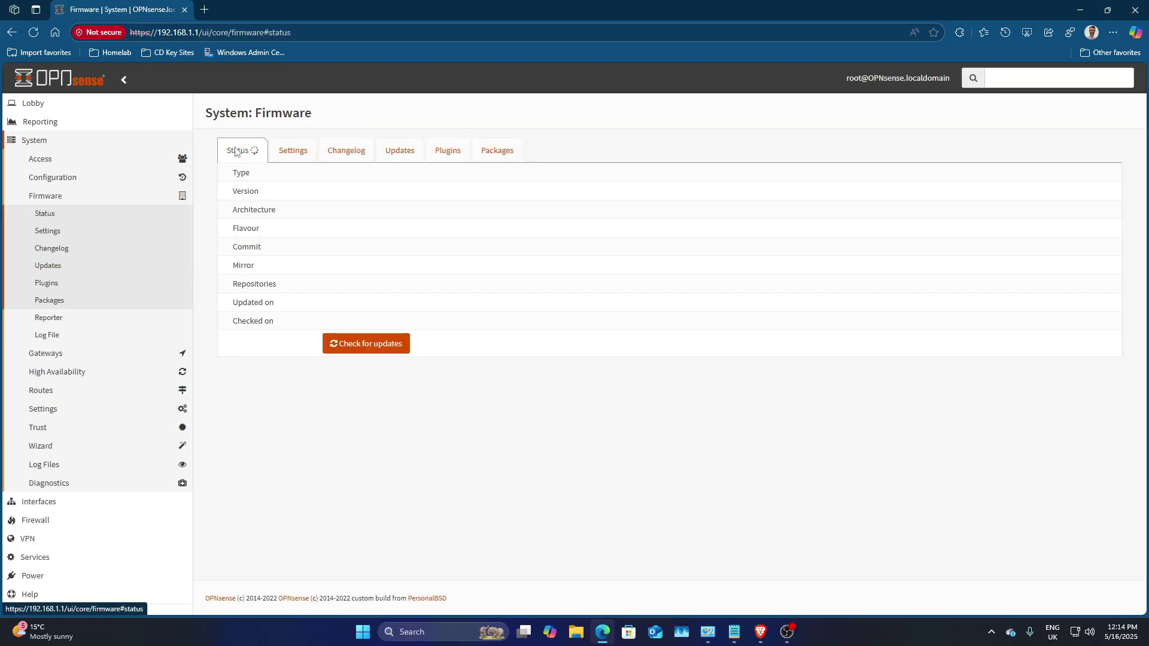
{"action": "left_click", "coordinate": [291, 151]}
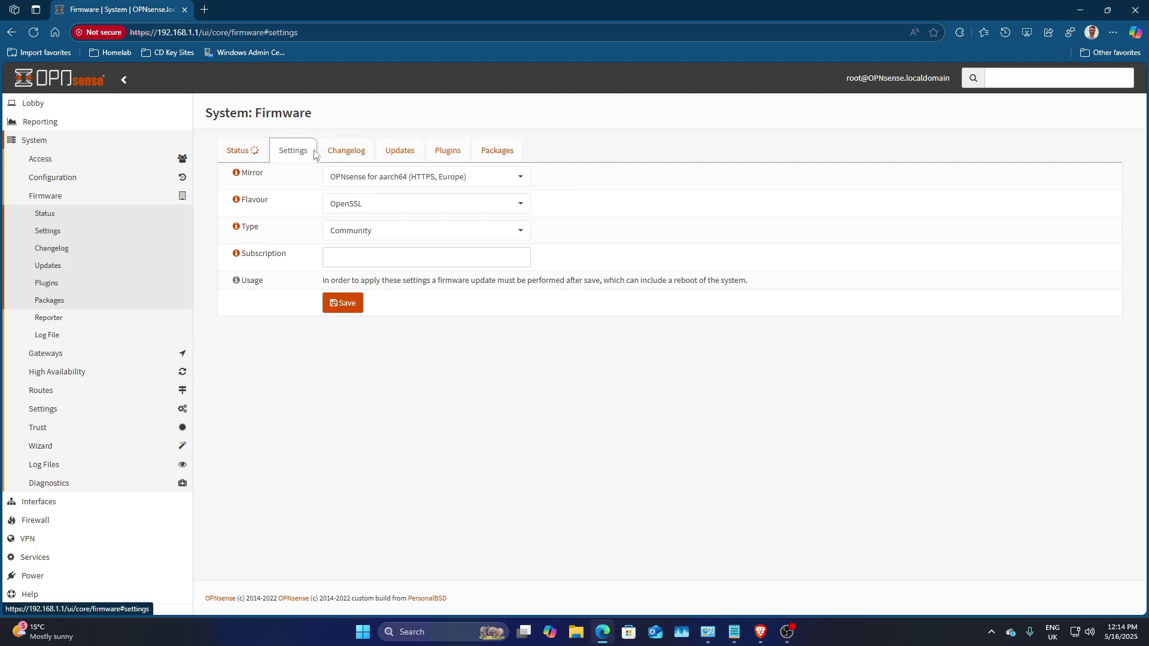
{"action": "left_click", "coordinate": [240, 150]}
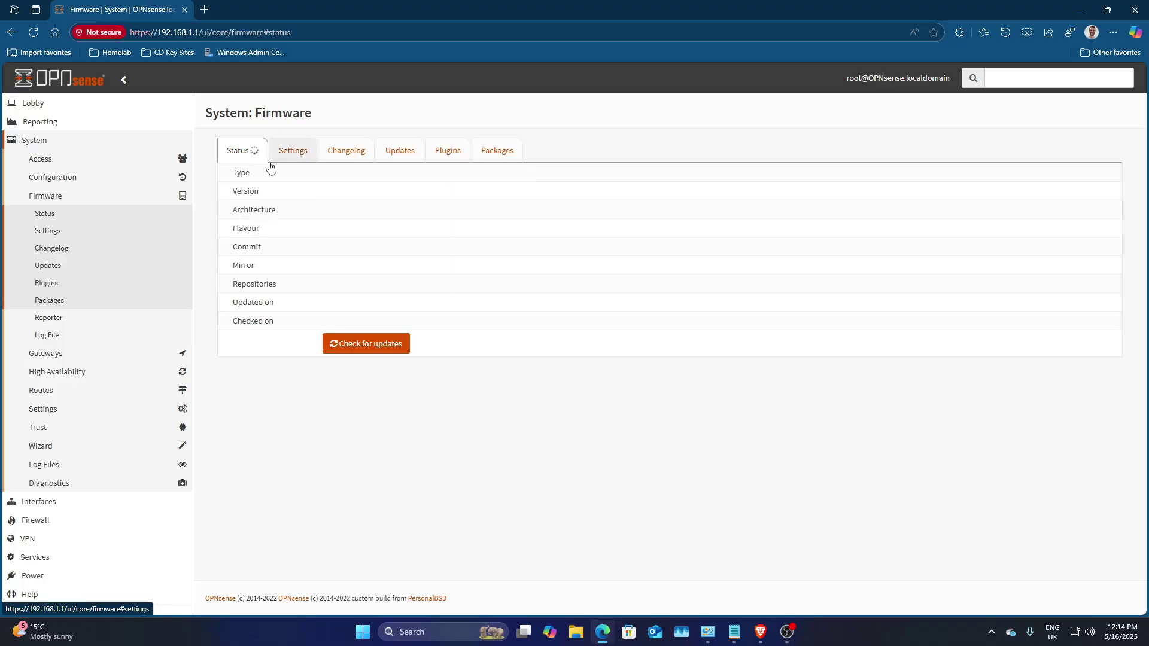
{"action": "left_click", "coordinate": [207, 10]}
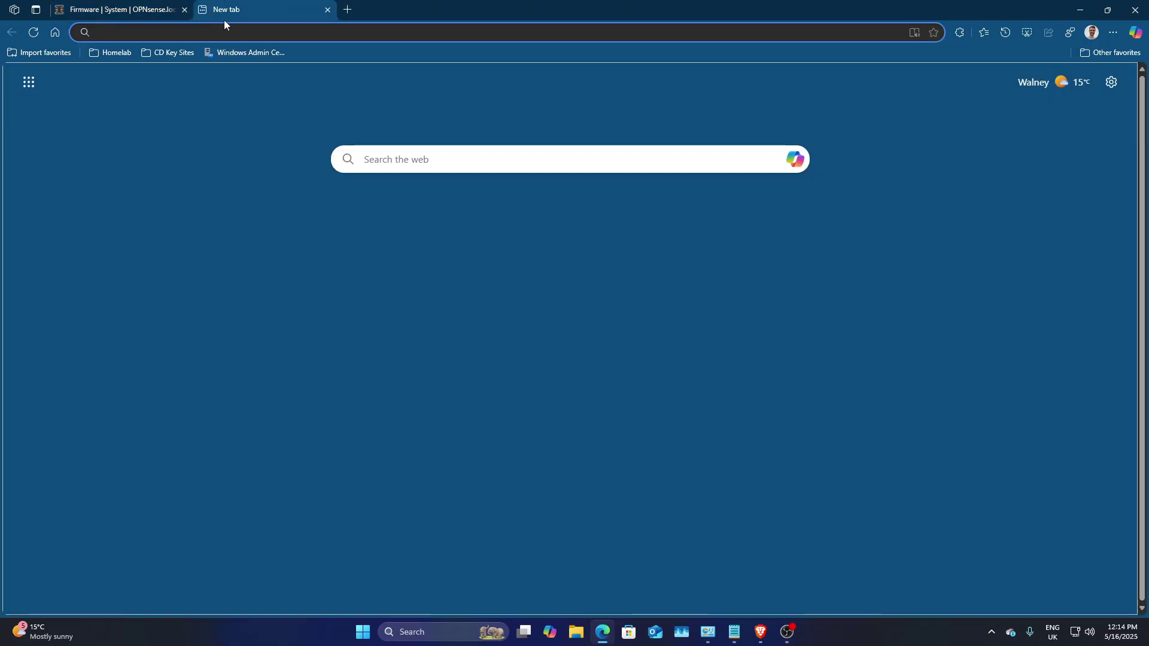
Step: Search Bing for 'yrzr nano pi opnsense' and open the R6S post and RPI4 tutorial in new tabs
{"action": "type", "text": "yrzr"}
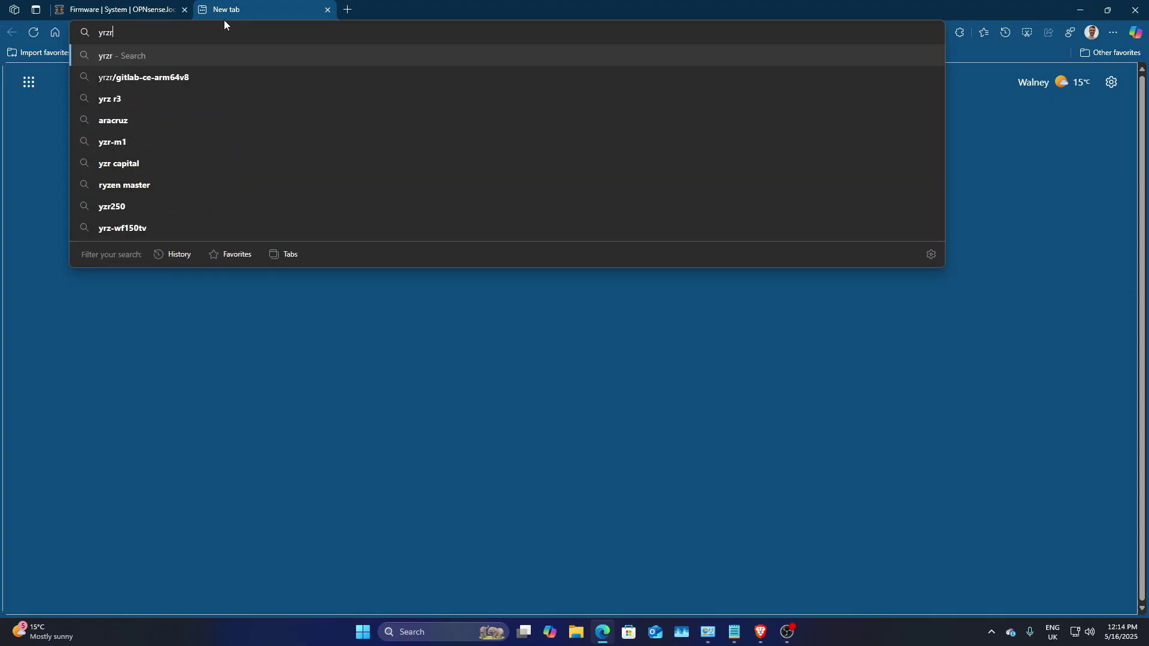
{"action": "type", "text": " nano "}
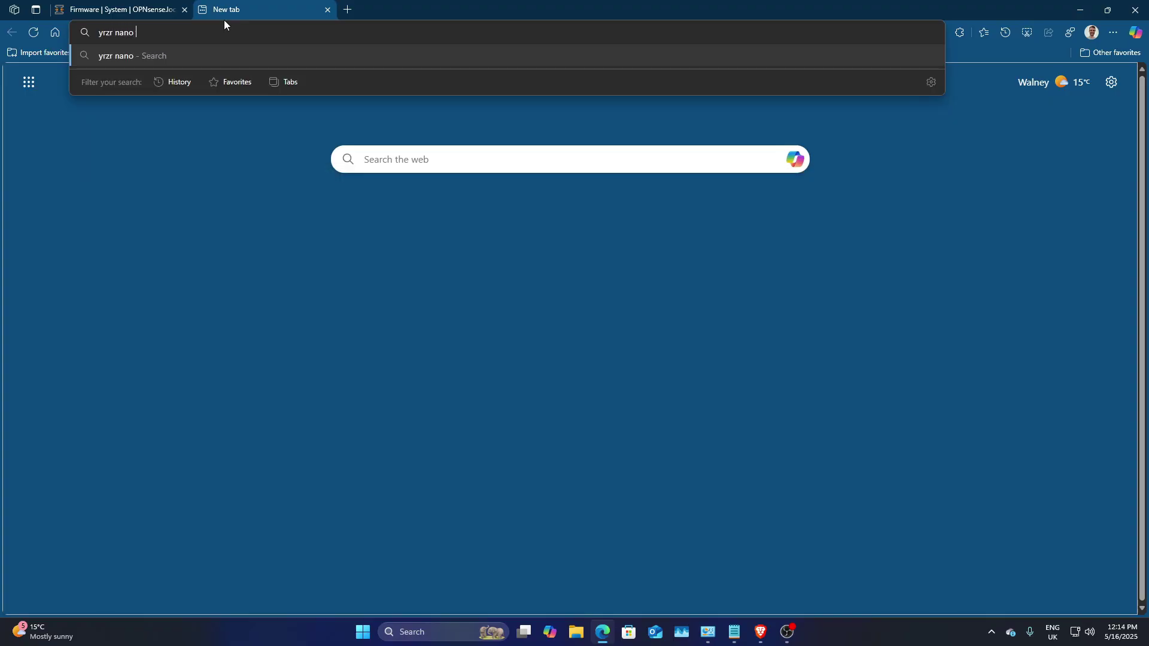
{"action": "type", "text": "pi opnsense"}
{"action": "key", "text": "Return"}
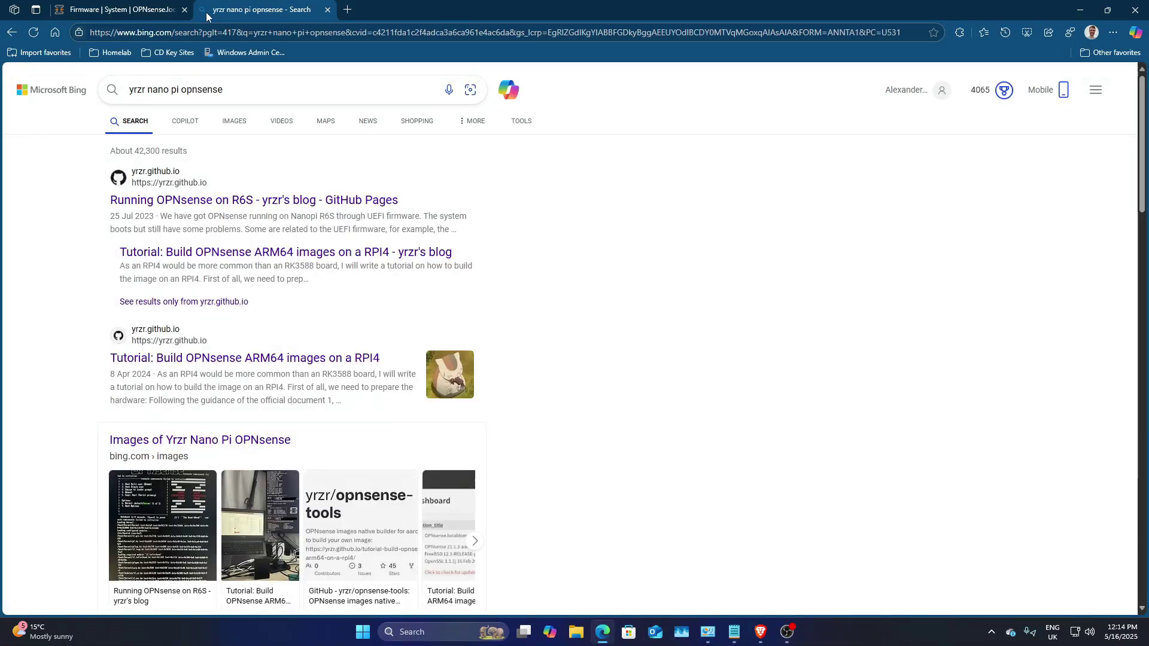
{"action": "right_click", "coordinate": [266, 207]}
{"action": "left_click", "coordinate": [303, 220]}
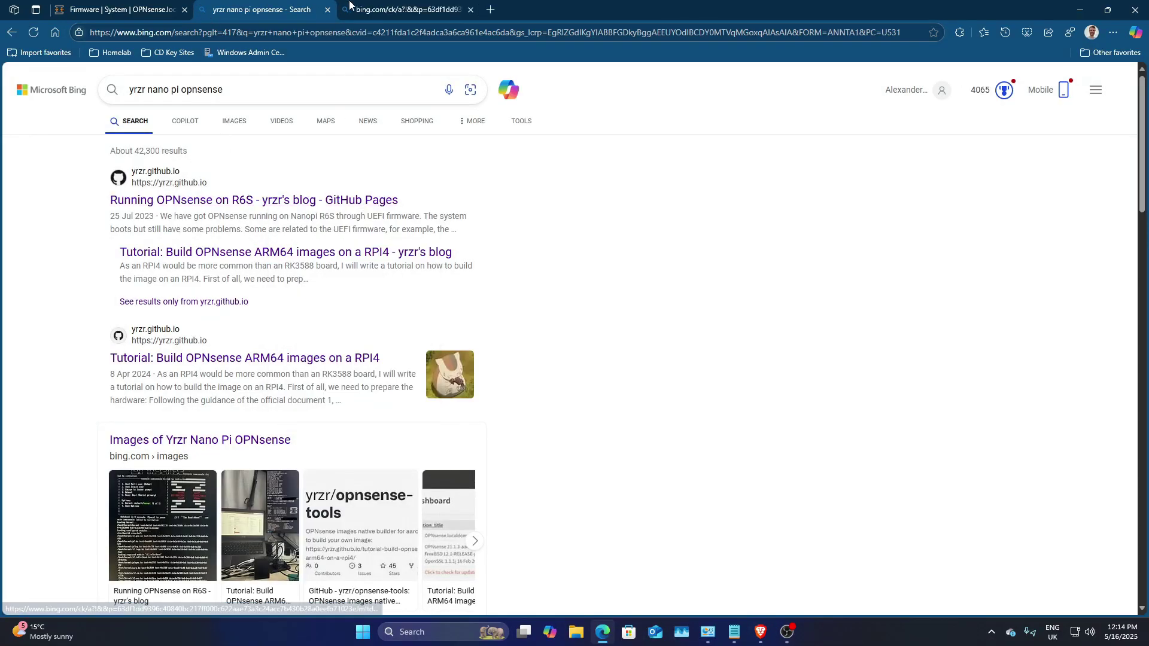
{"action": "key", "text": "ctrl+Tab"}
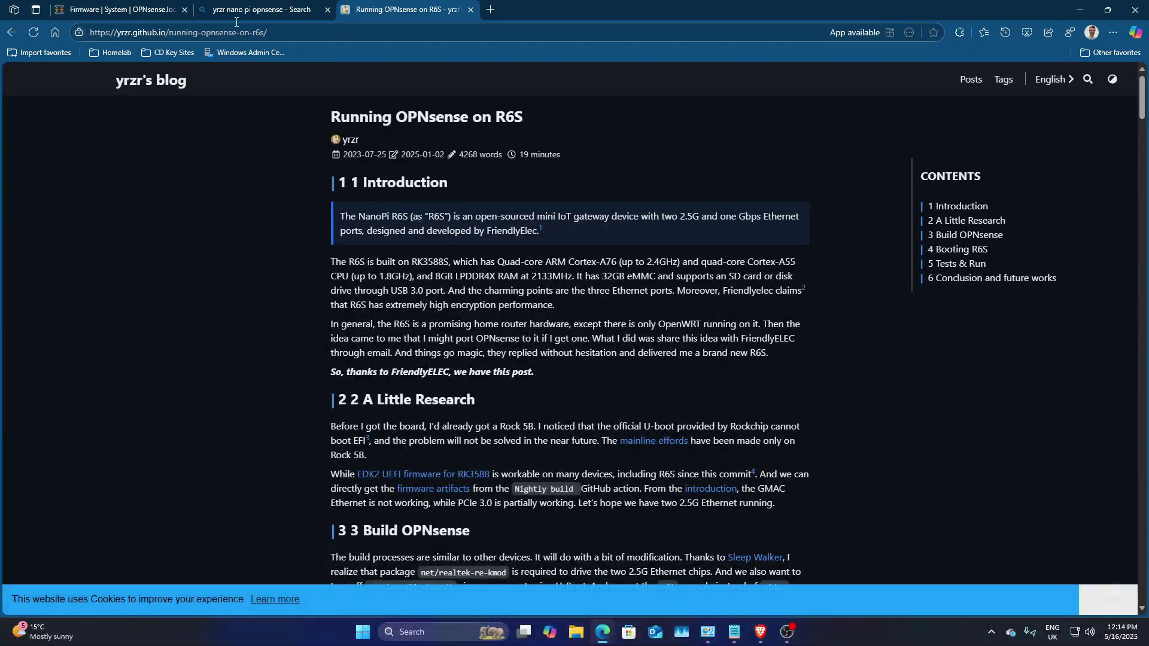
{"action": "key", "text": "ctrl+shift+Tab"}
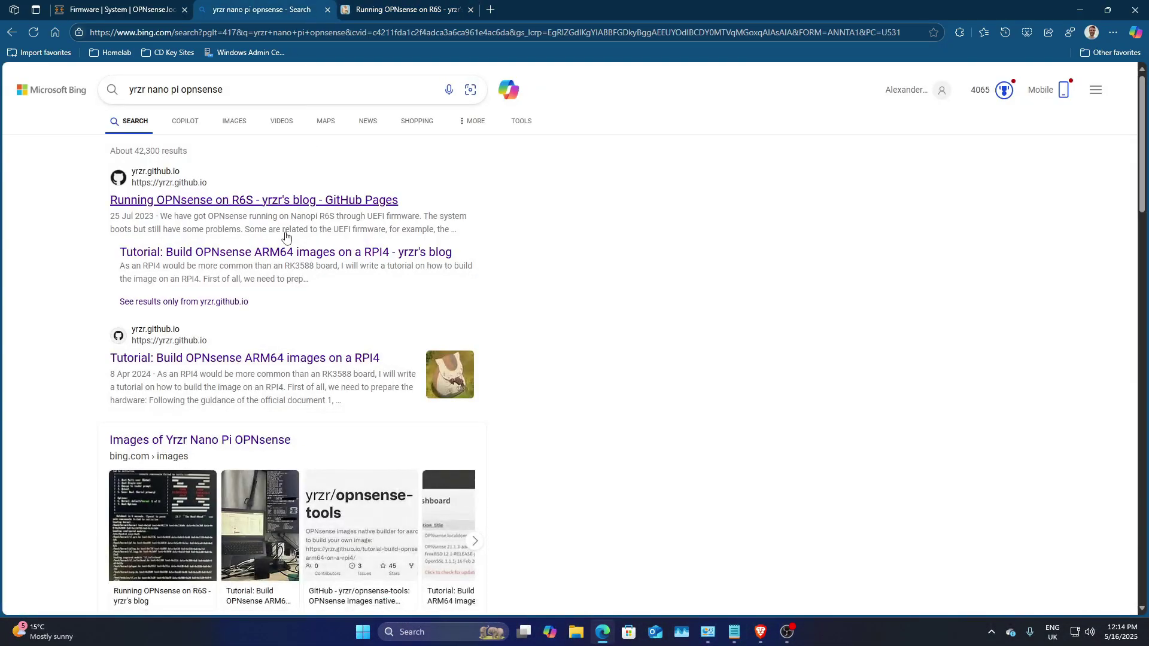
{"action": "right_click", "coordinate": [303, 359]}
{"action": "left_click", "coordinate": [333, 367]}
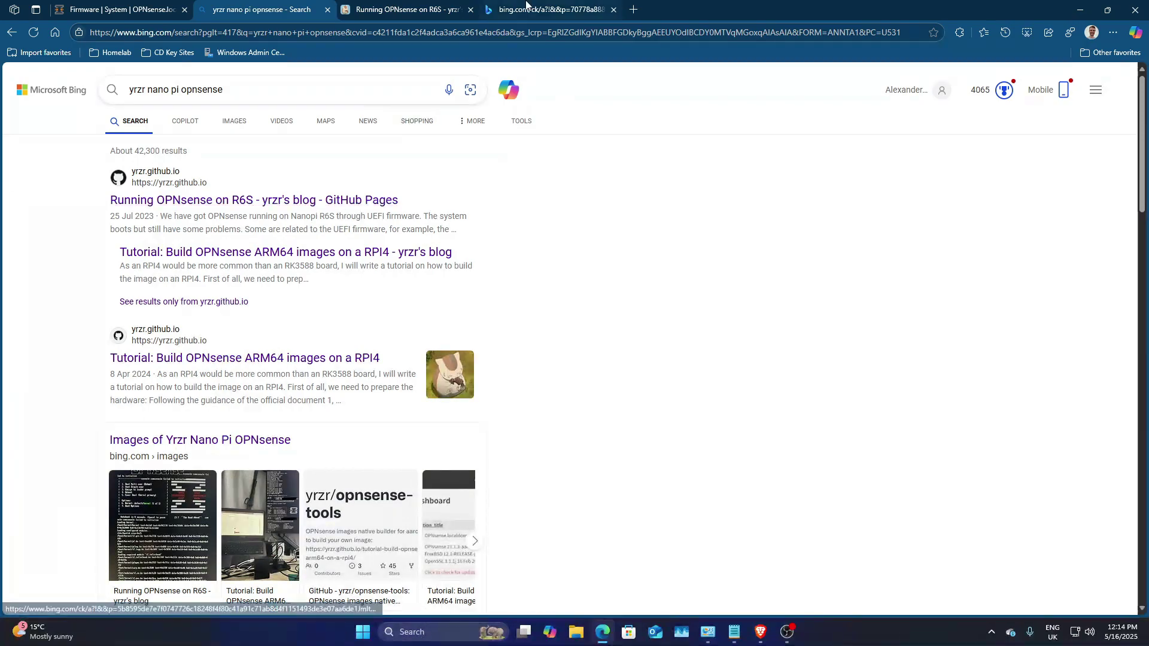
{"action": "key", "text": "ctrl+Tab"}
{"action": "key", "text": "ctrl+Tab"}
Step: Open the yrzr/opnsense-tools GitHub repository result in a new tab and view it
{"action": "left_click", "coordinate": [396, 13]}
{"action": "left_click", "coordinate": [542, 10]}
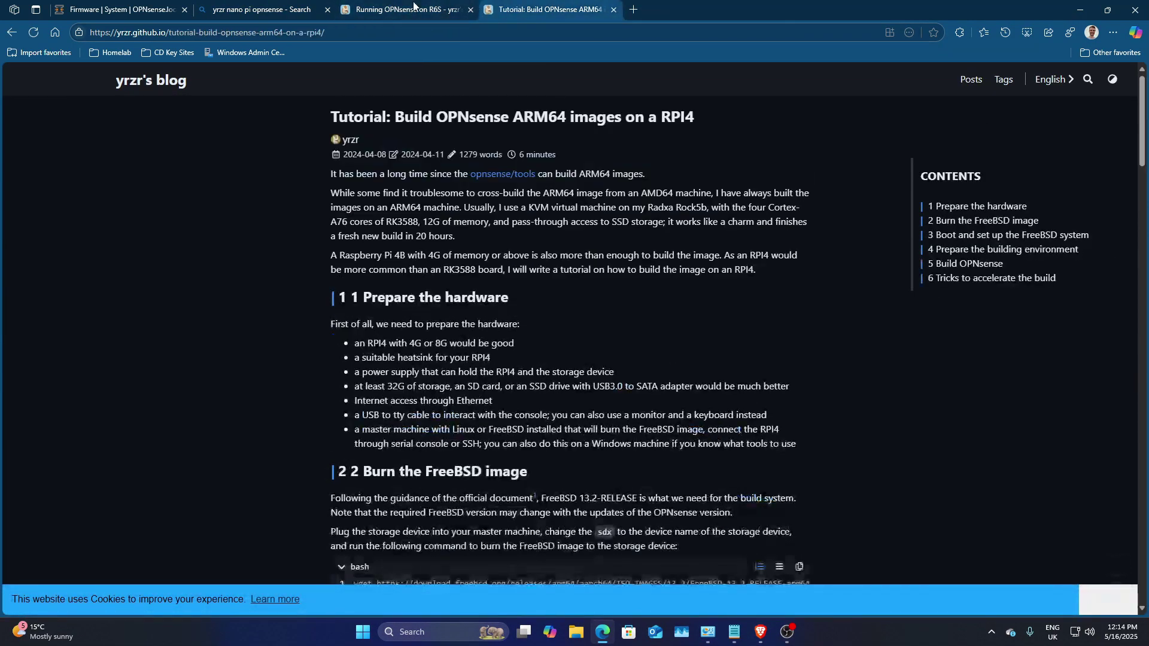
{"action": "left_click", "coordinate": [257, 10]}
{"action": "scroll", "coordinate": [257, 251], "scroll_direction": "down", "scroll_amount": 3}
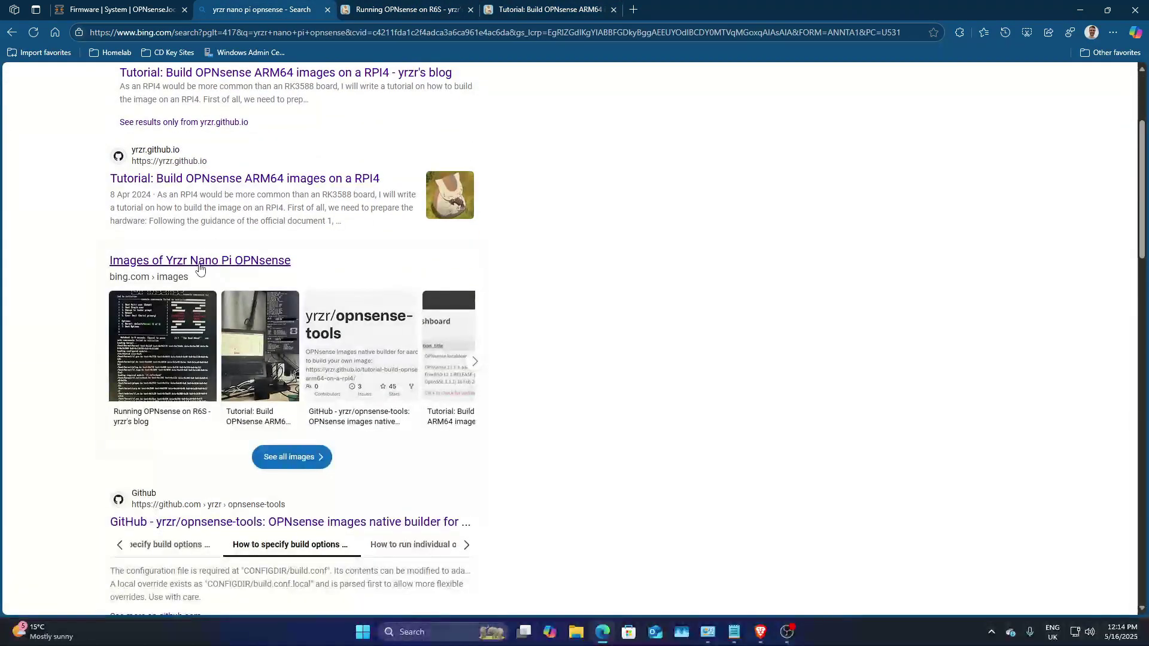
{"action": "scroll", "coordinate": [259, 269], "scroll_direction": "down", "scroll_amount": 1}
{"action": "scroll", "coordinate": [259, 270], "scroll_direction": "down", "scroll_amount": 2}
{"action": "right_click", "coordinate": [362, 402]}
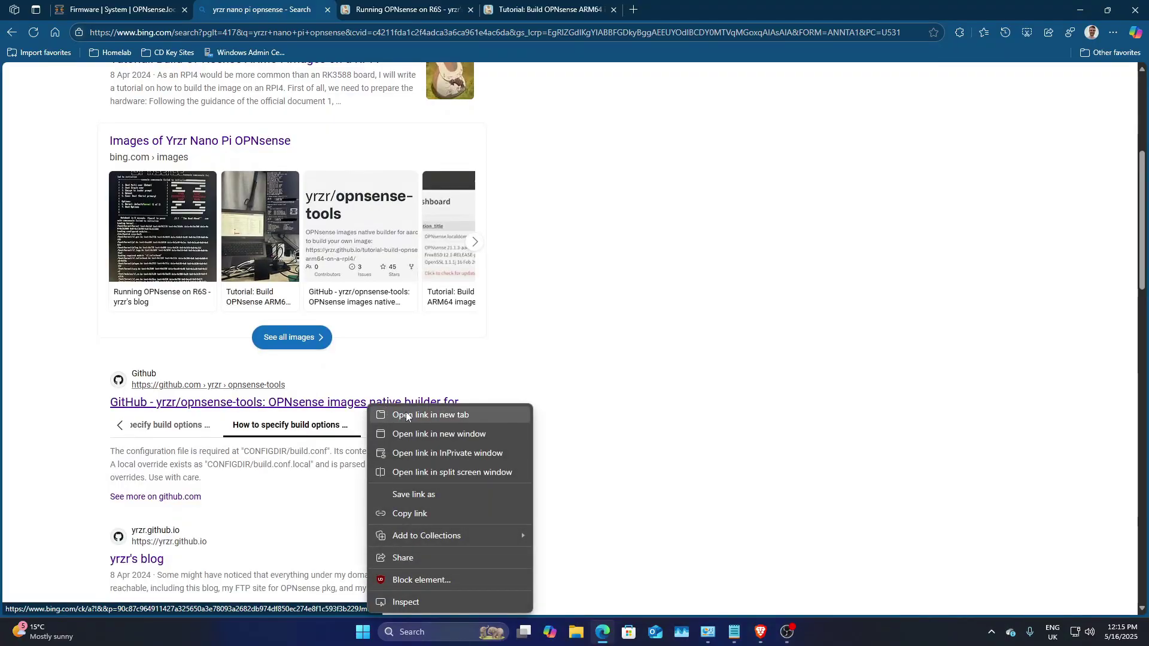
{"action": "left_click", "coordinate": [383, 414]}
{"action": "left_click", "coordinate": [712, 9]}
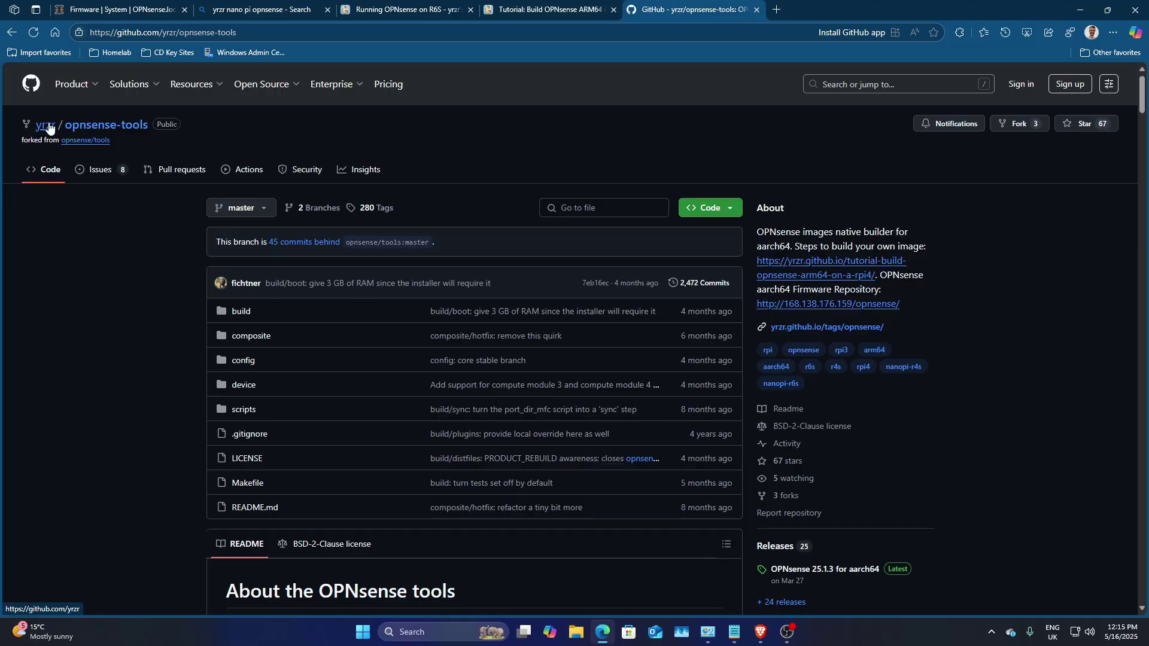
{"action": "right_click", "coordinate": [46, 124]}
Step: Open yrzr's GitHub profile in a new tab, list its 10 repositories, then return to OPNsense
{"action": "left_click", "coordinate": [68, 132]}
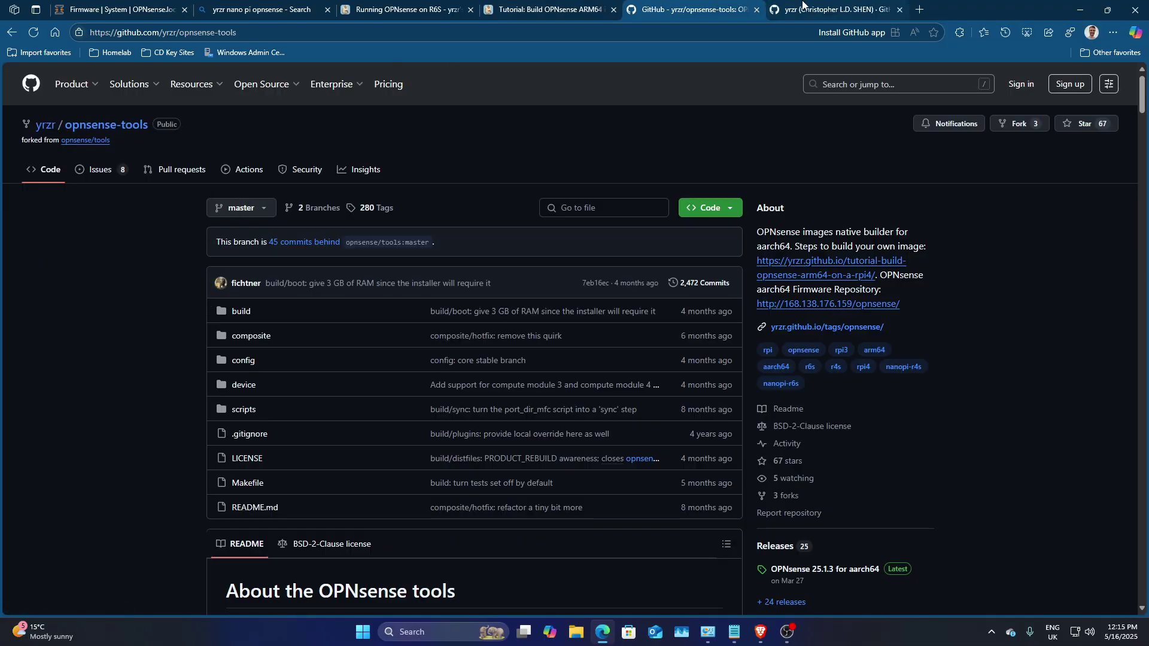
{"action": "left_click", "coordinate": [803, 6]}
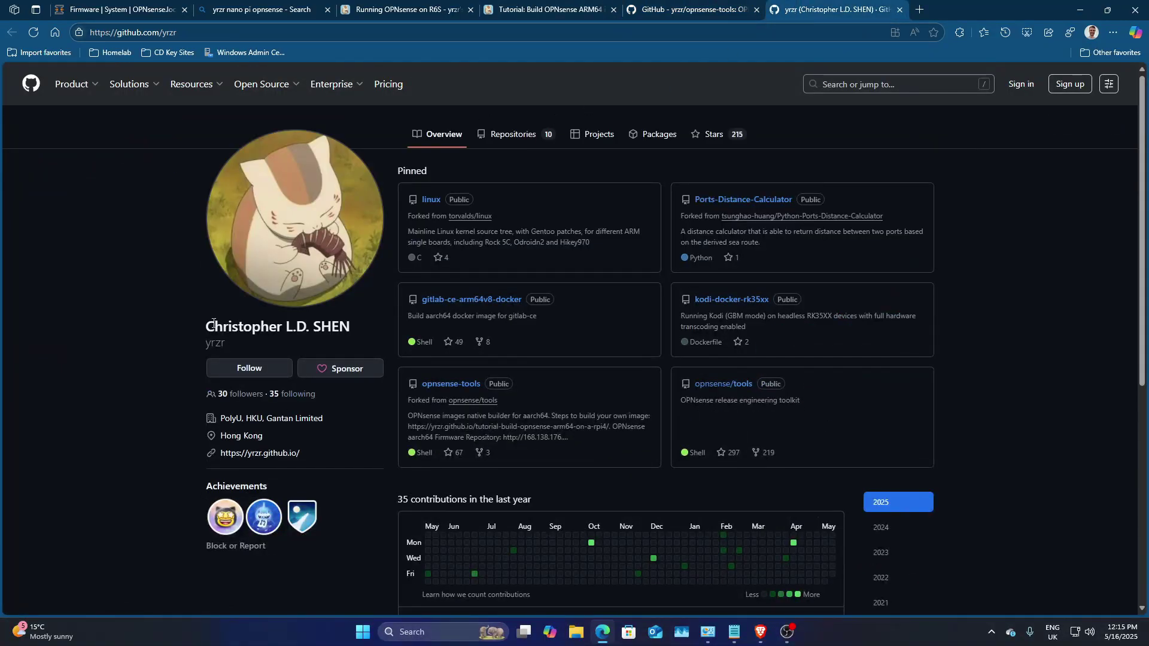
{"action": "left_click_drag", "start_coordinate": [206, 328], "coordinate": [334, 333]}
{"action": "left_click", "coordinate": [352, 333]}
{"action": "scroll", "coordinate": [575, 299], "scroll_direction": "down", "scroll_amount": 1}
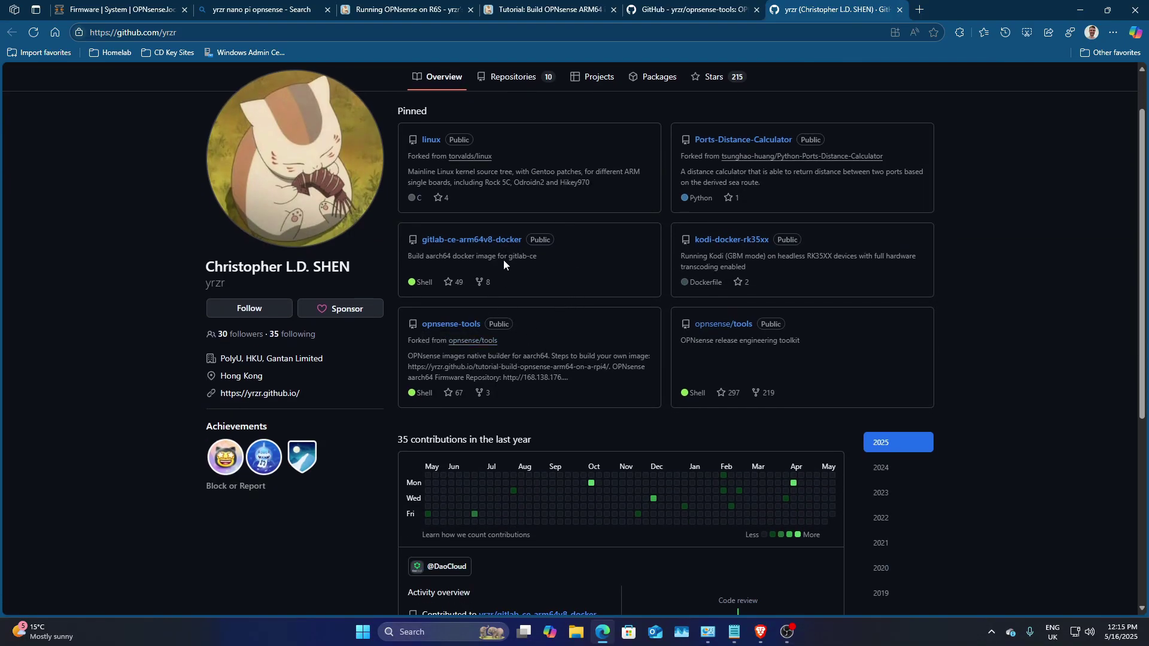
{"action": "scroll", "coordinate": [505, 261], "scroll_direction": "up", "scroll_amount": 1}
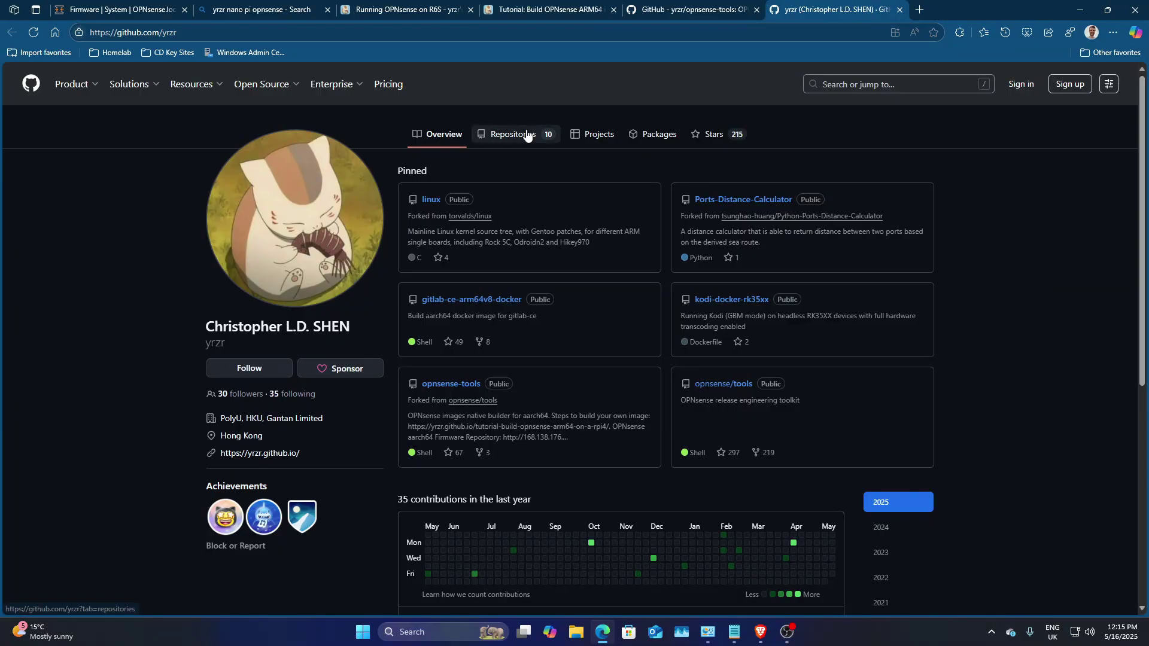
{"action": "left_click", "coordinate": [526, 135]}
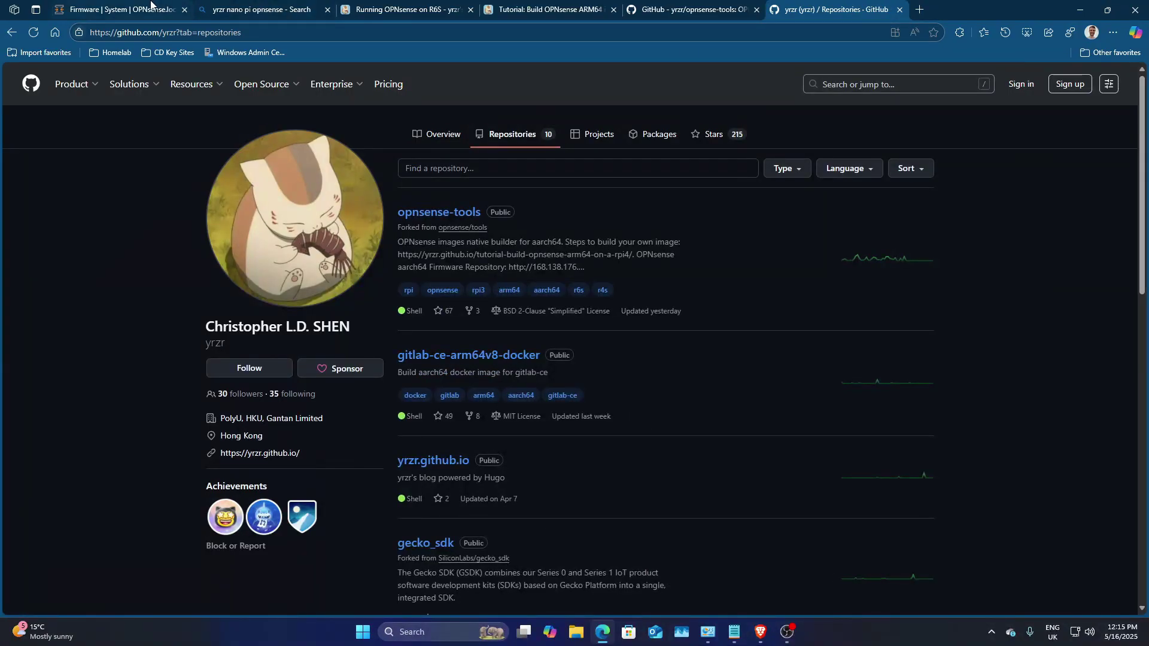
{"action": "left_click", "coordinate": [150, 6]}
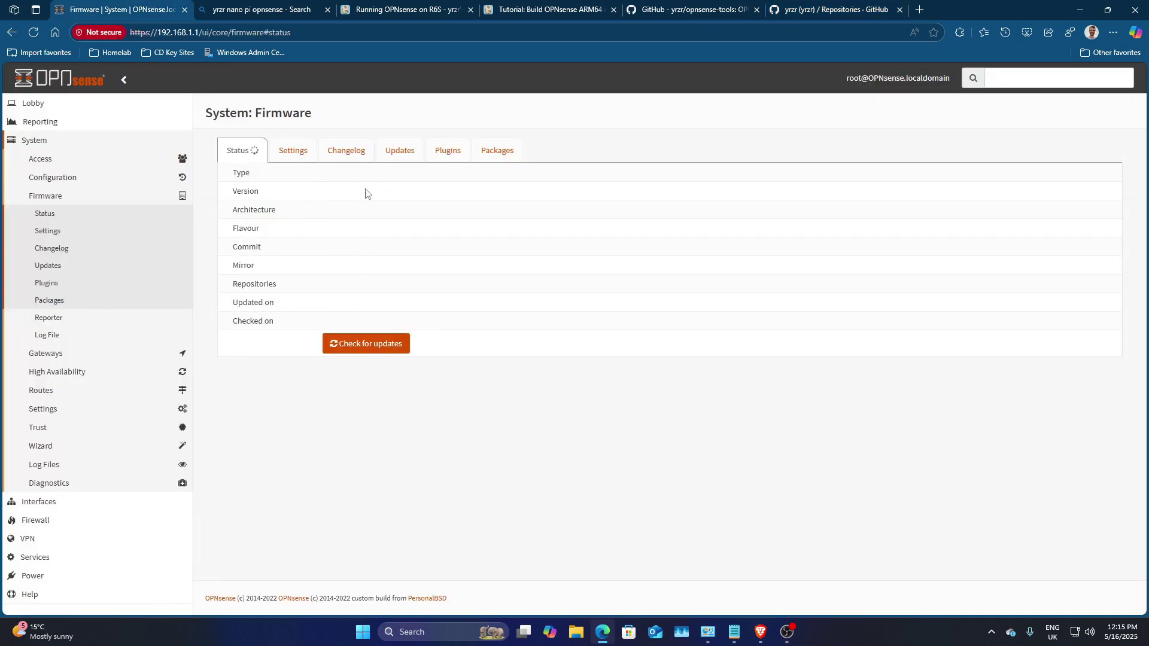
Step: Confirm the OPNsense firmware Plugins list is empty, then return to yrzr's GitHub repositories
{"action": "left_click", "coordinate": [453, 157]}
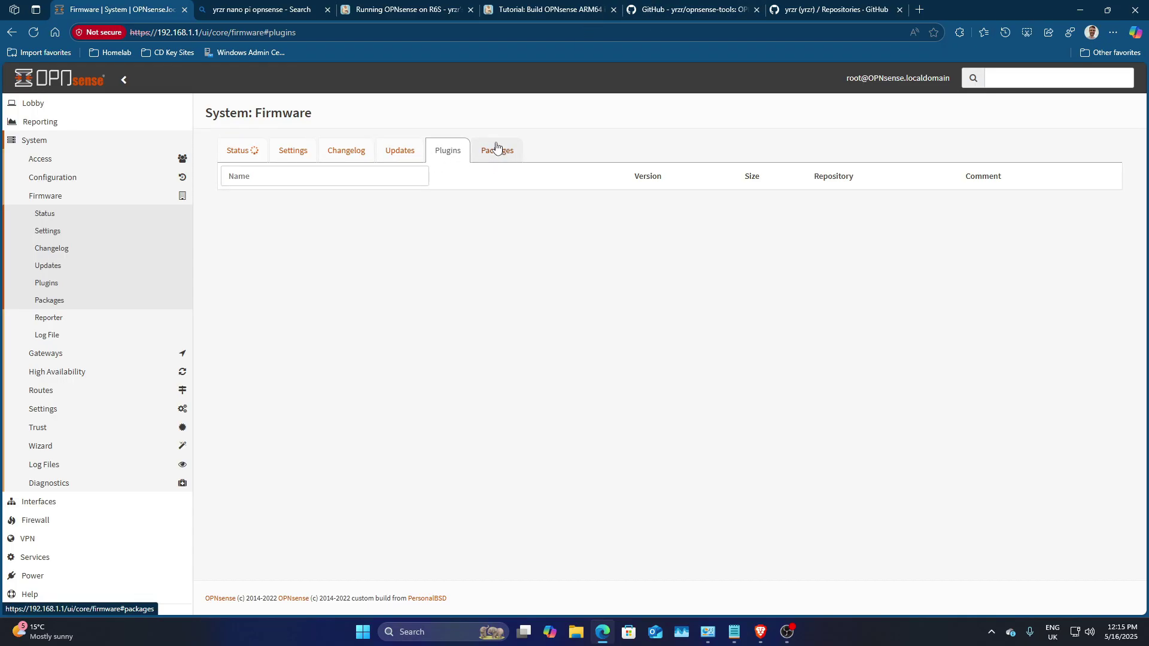
{"action": "left_click", "coordinate": [831, 31]}
{"action": "left_click", "coordinate": [838, 11]}
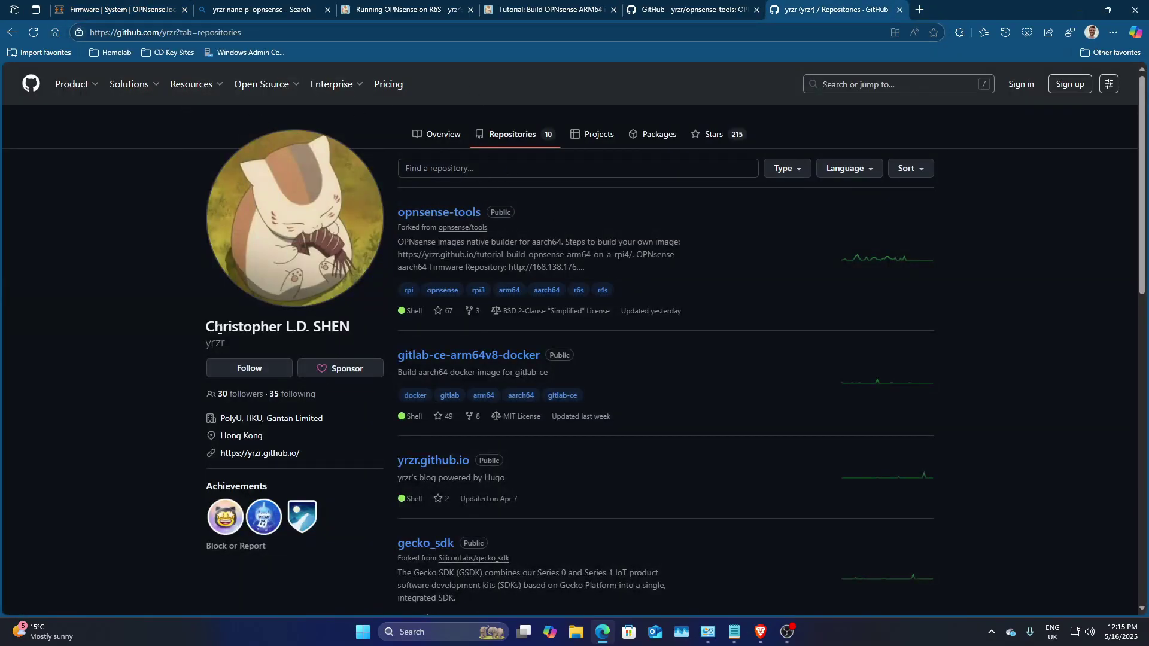
Step: Go from the Running OPNsense on R6S post to yrzr's blog home page
{"action": "scroll", "coordinate": [534, 443], "scroll_direction": "down", "scroll_amount": 3}
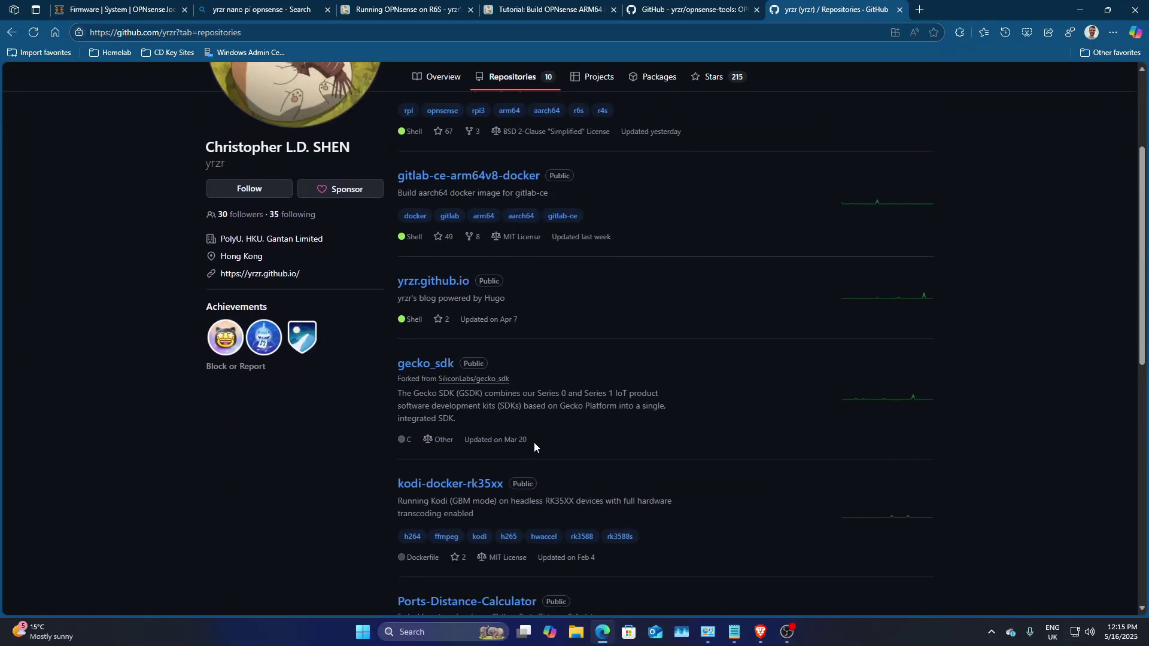
{"action": "left_click", "coordinate": [920, 9]}
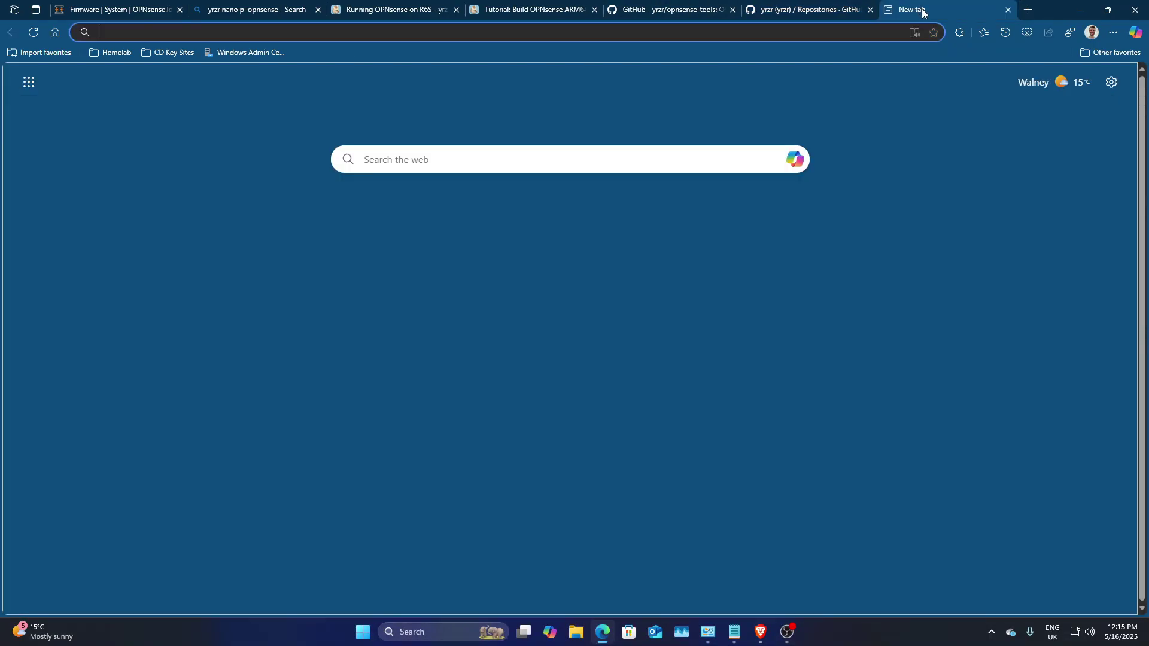
{"action": "left_click", "coordinate": [359, 10]}
{"action": "left_click", "coordinate": [242, 8]}
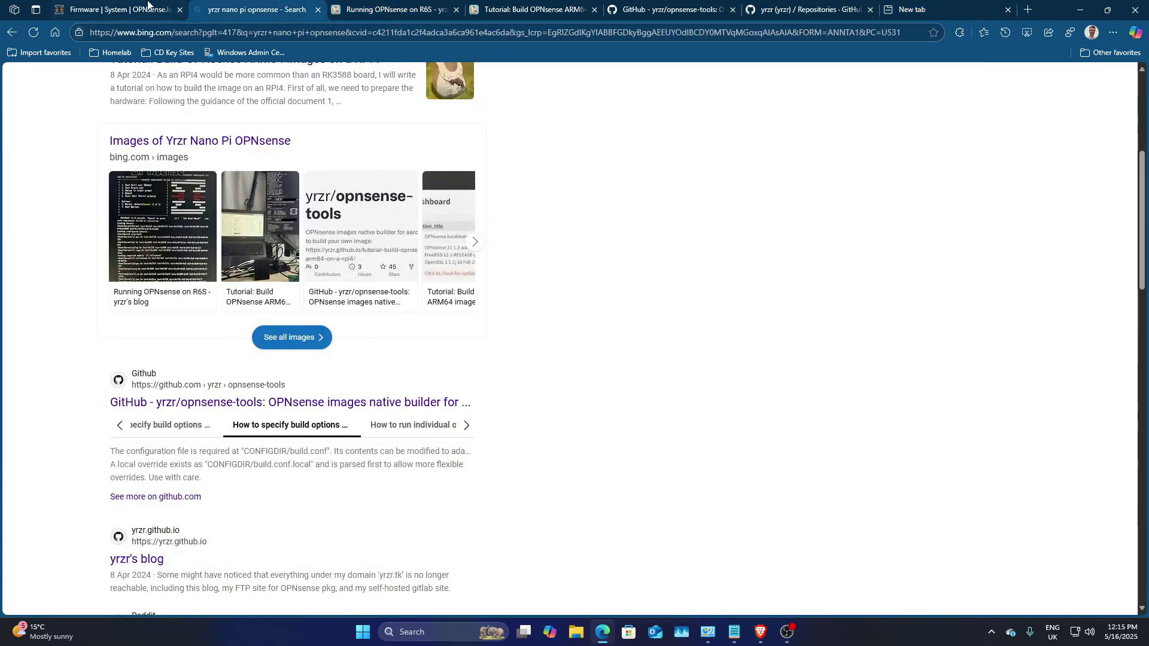
{"action": "left_click", "coordinate": [457, 5]}
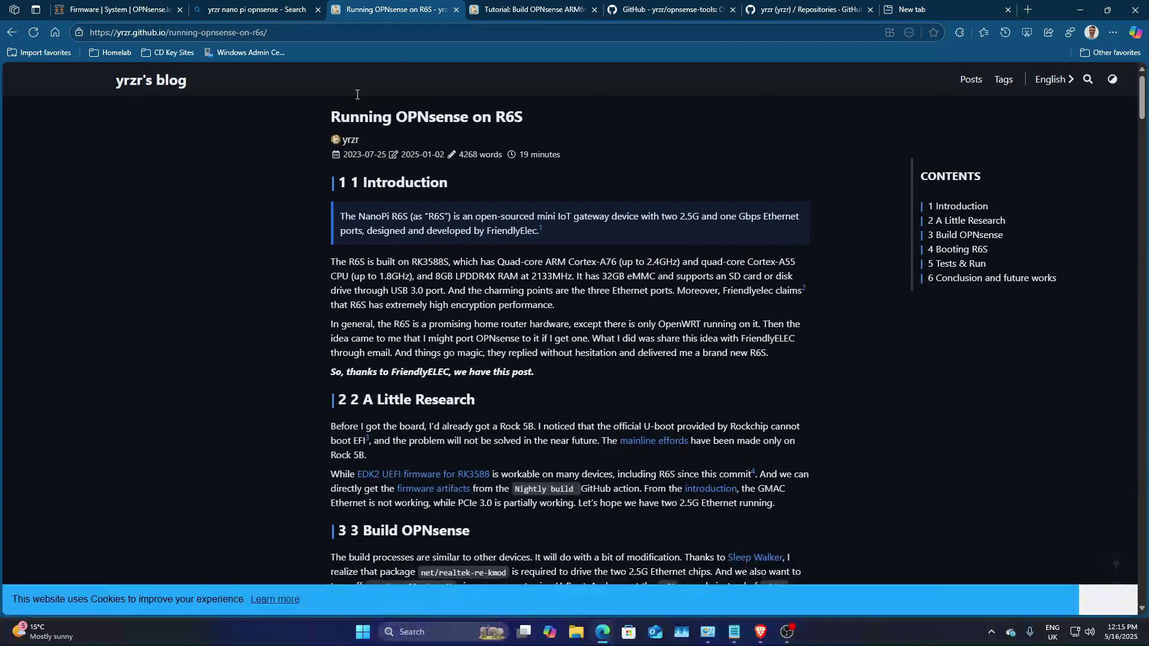
{"action": "left_click", "coordinate": [141, 89]}
Step: Open the ARM64 build tutorial and R6S posts in new tabs and view the R6S article
{"action": "scroll", "coordinate": [491, 256], "scroll_direction": "down", "scroll_amount": 3}
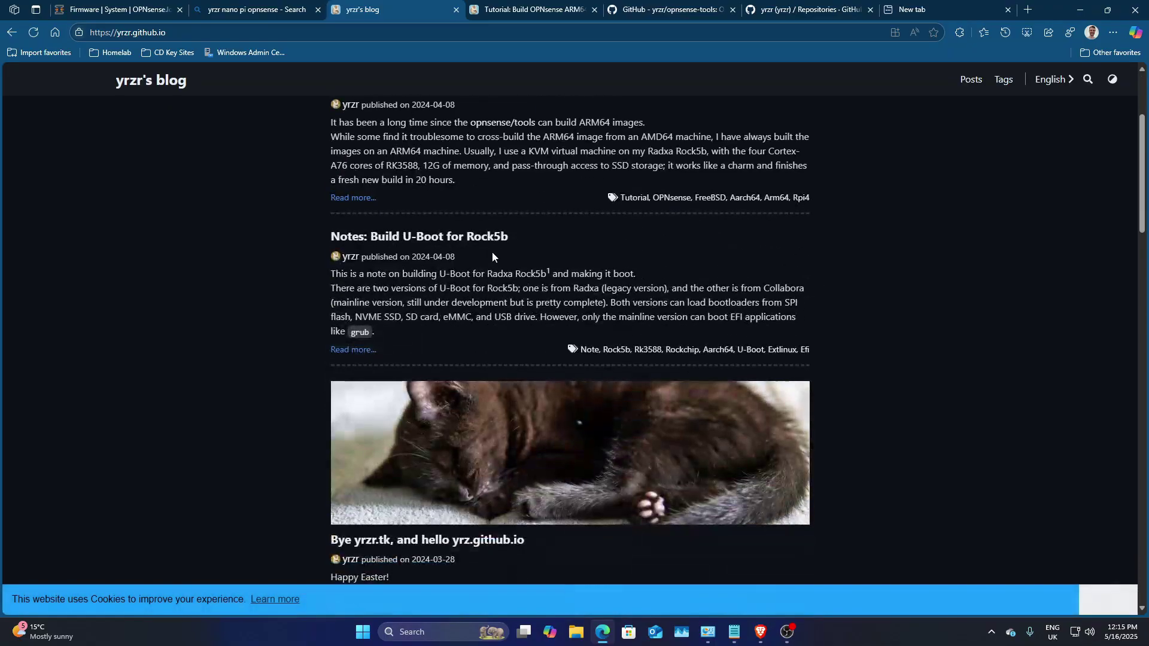
{"action": "scroll", "coordinate": [397, 162], "scroll_direction": "up", "scroll_amount": 2}
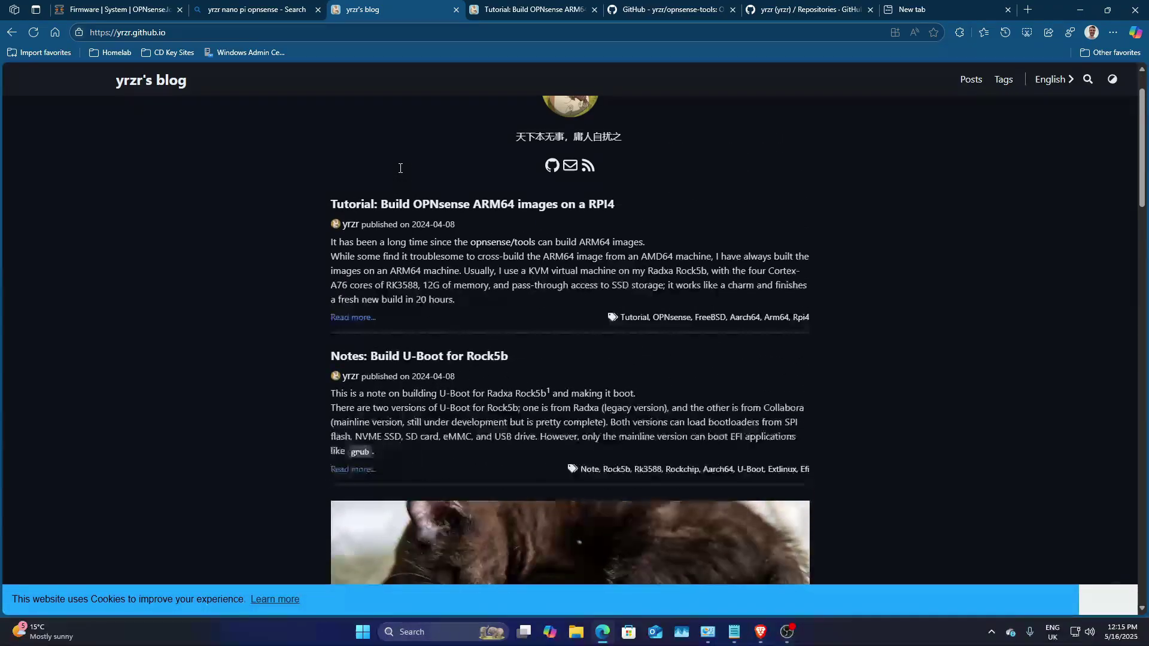
{"action": "right_click", "coordinate": [487, 203]}
{"action": "left_click", "coordinate": [522, 213]}
{"action": "scroll", "coordinate": [458, 266], "scroll_direction": "down", "scroll_amount": 5}
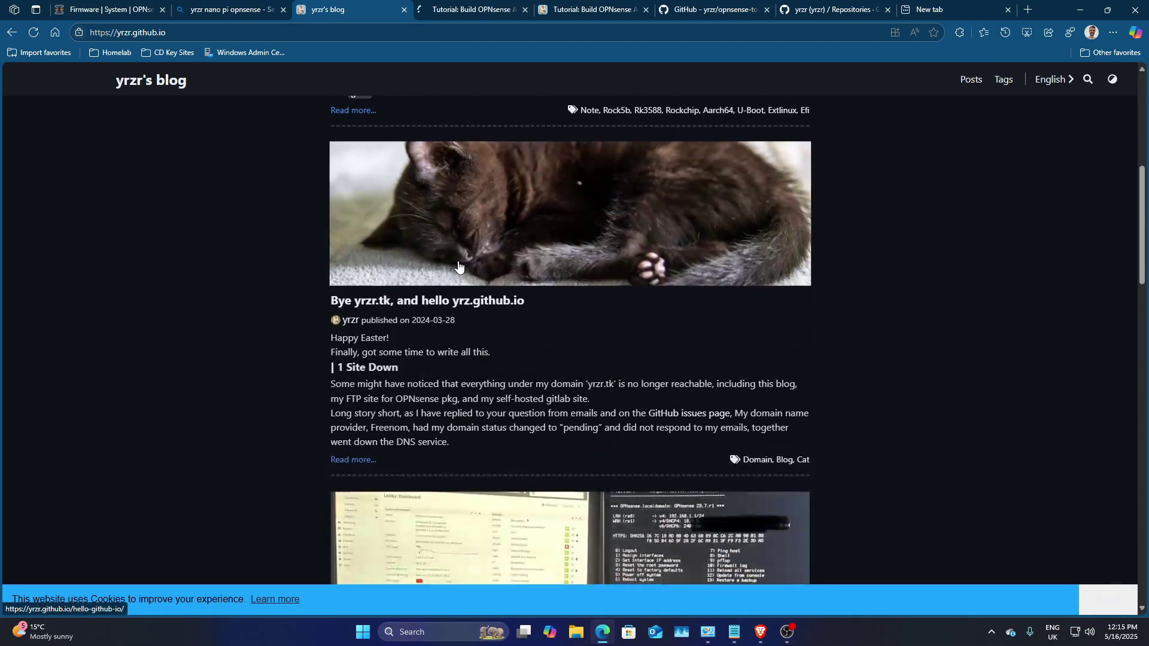
{"action": "scroll", "coordinate": [459, 266], "scroll_direction": "down", "scroll_amount": 1}
{"action": "scroll", "coordinate": [458, 266], "scroll_direction": "down", "scroll_amount": 4}
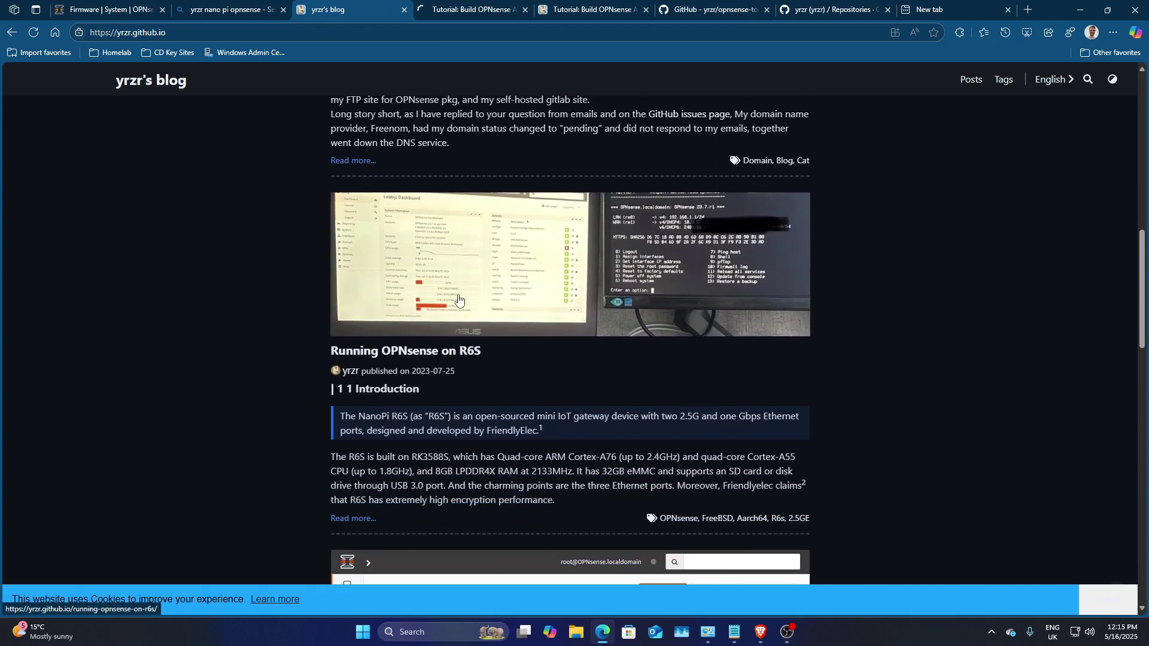
{"action": "right_click", "coordinate": [458, 350]}
{"action": "left_click", "coordinate": [509, 361]}
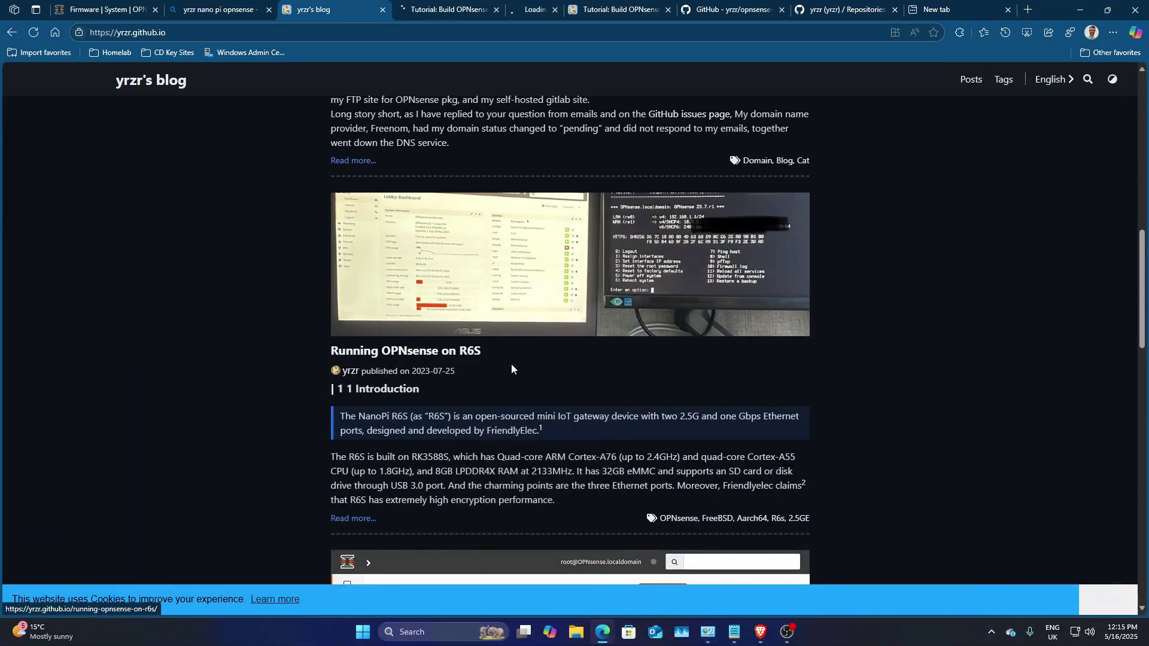
{"action": "left_click", "coordinate": [517, 4]}
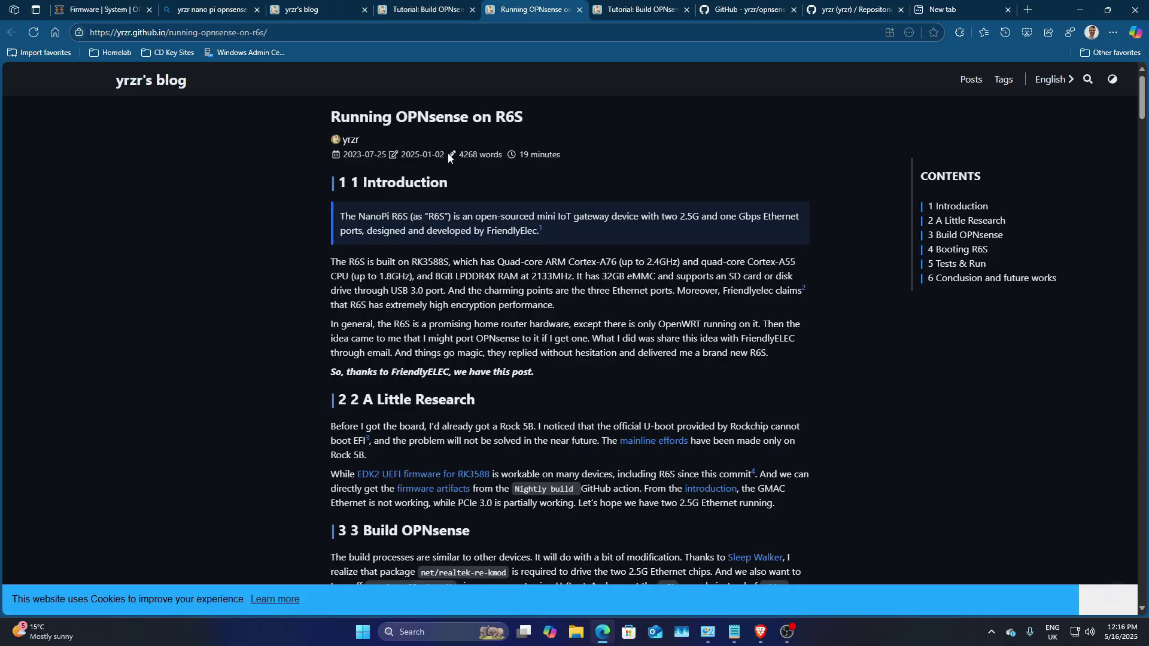
{"action": "scroll", "coordinate": [449, 157], "scroll_direction": "down", "scroll_amount": 1}
Step: Read through the Running OPNsense on R6S article
{"action": "scroll", "coordinate": [442, 151], "scroll_direction": "down", "scroll_amount": 1}
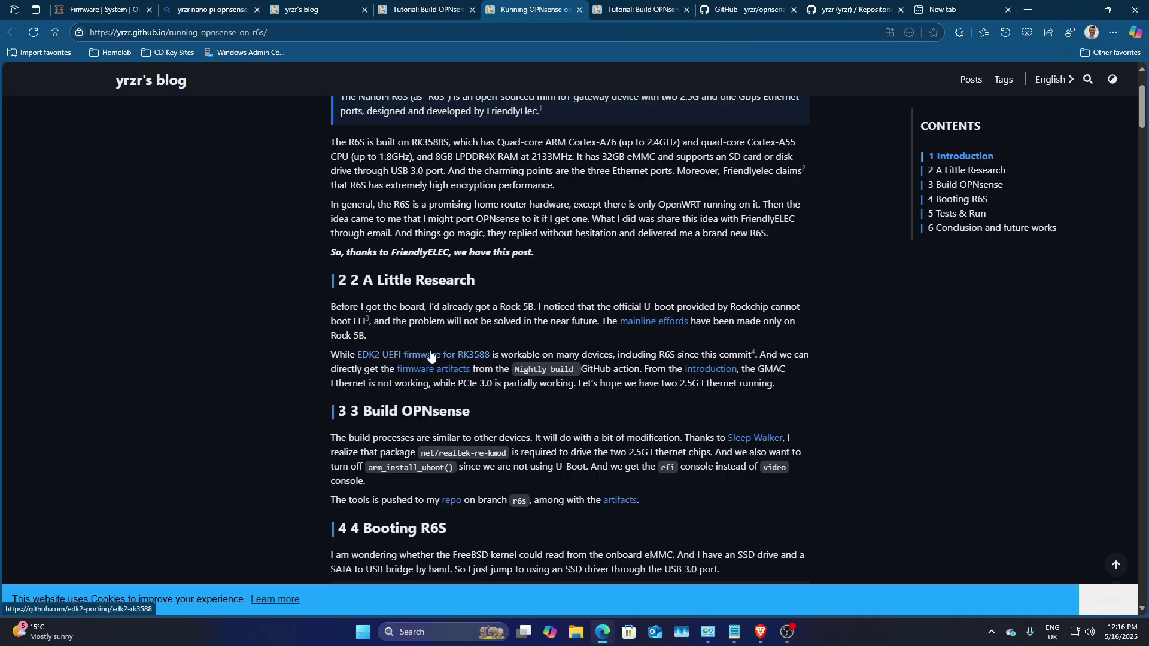
{"action": "scroll", "coordinate": [501, 354], "scroll_direction": "down", "scroll_amount": 10}
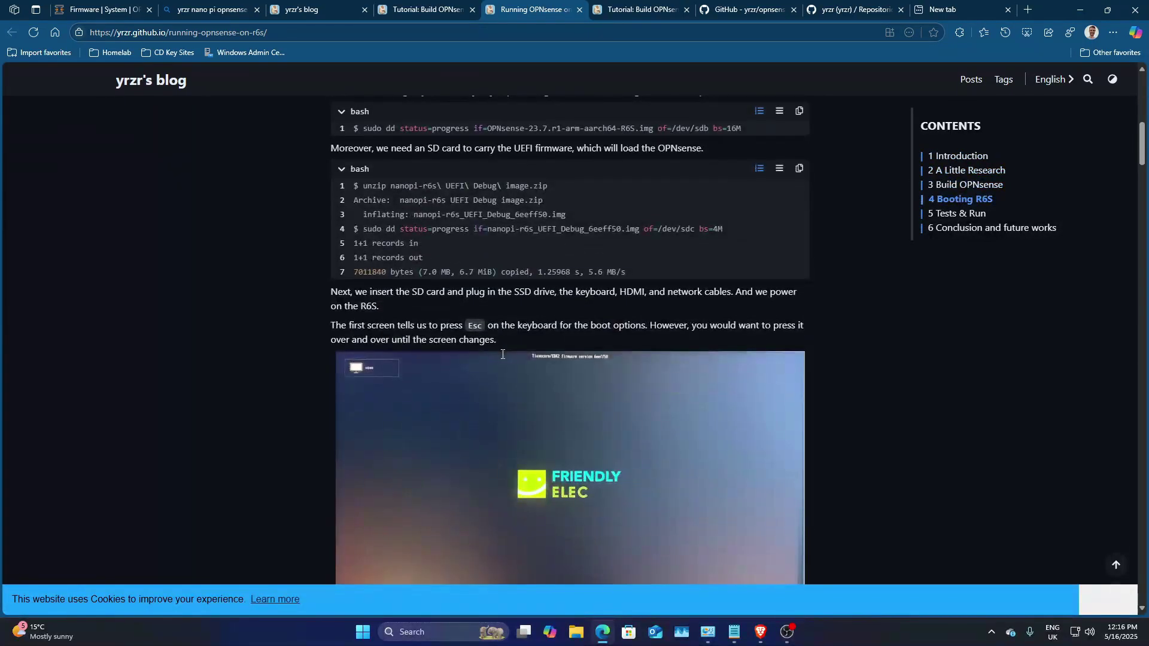
{"action": "scroll", "coordinate": [591, 289], "scroll_direction": "down", "scroll_amount": 5}
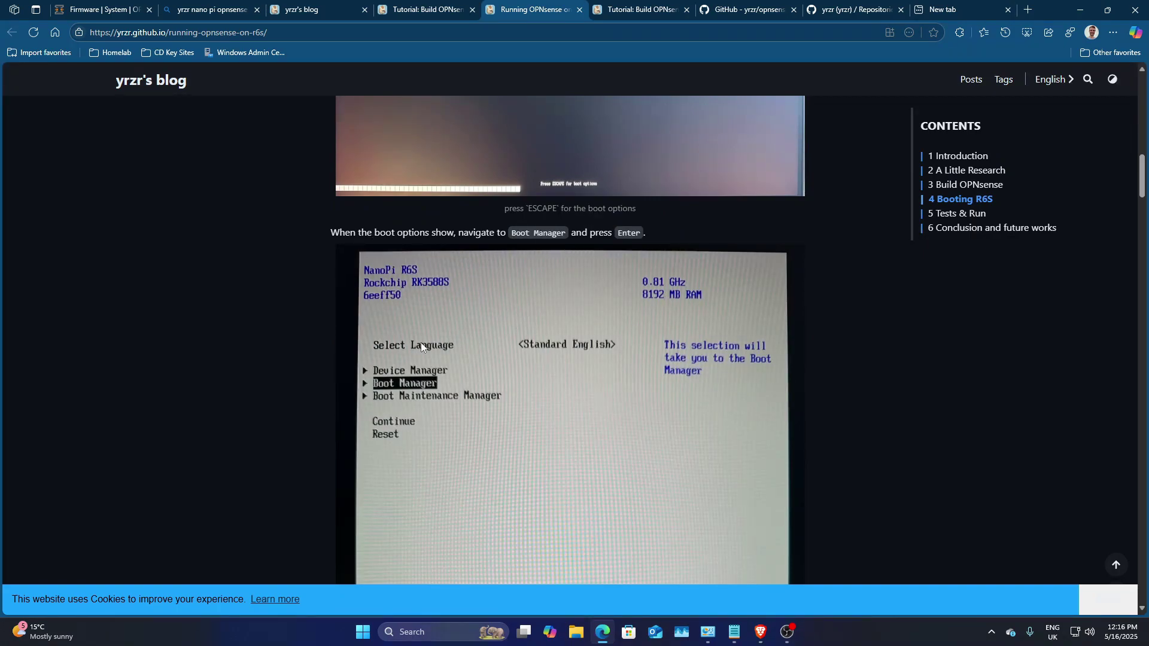
{"action": "scroll", "coordinate": [421, 346], "scroll_direction": "down", "scroll_amount": 6}
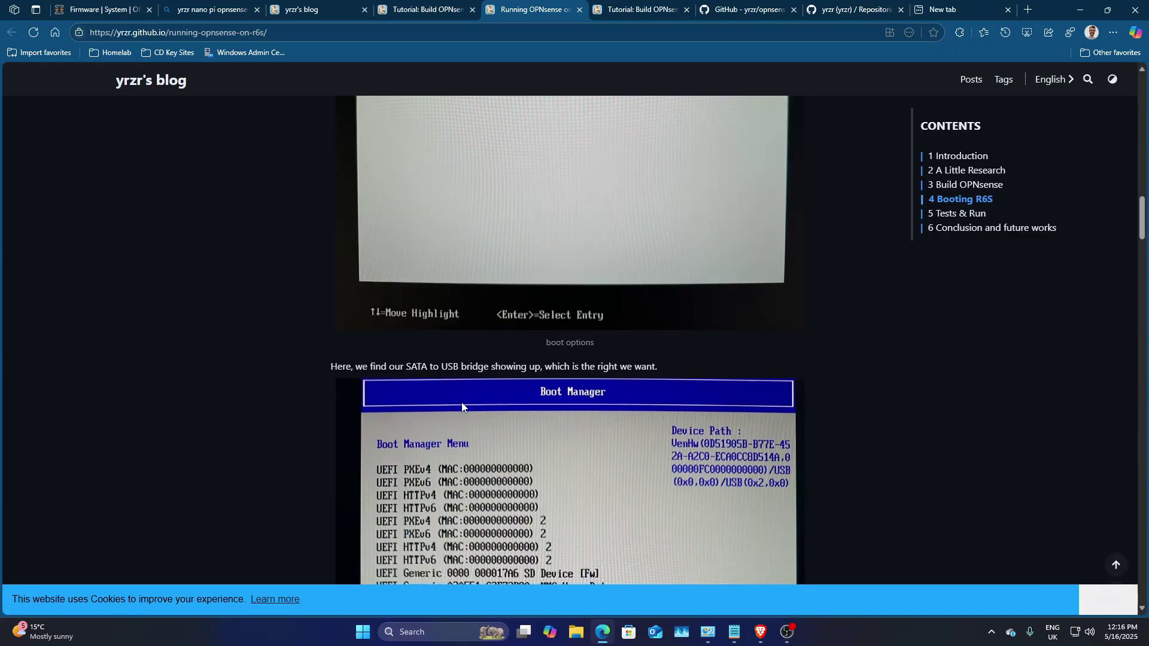
{"action": "scroll", "coordinate": [473, 413], "scroll_direction": "down", "scroll_amount": 3}
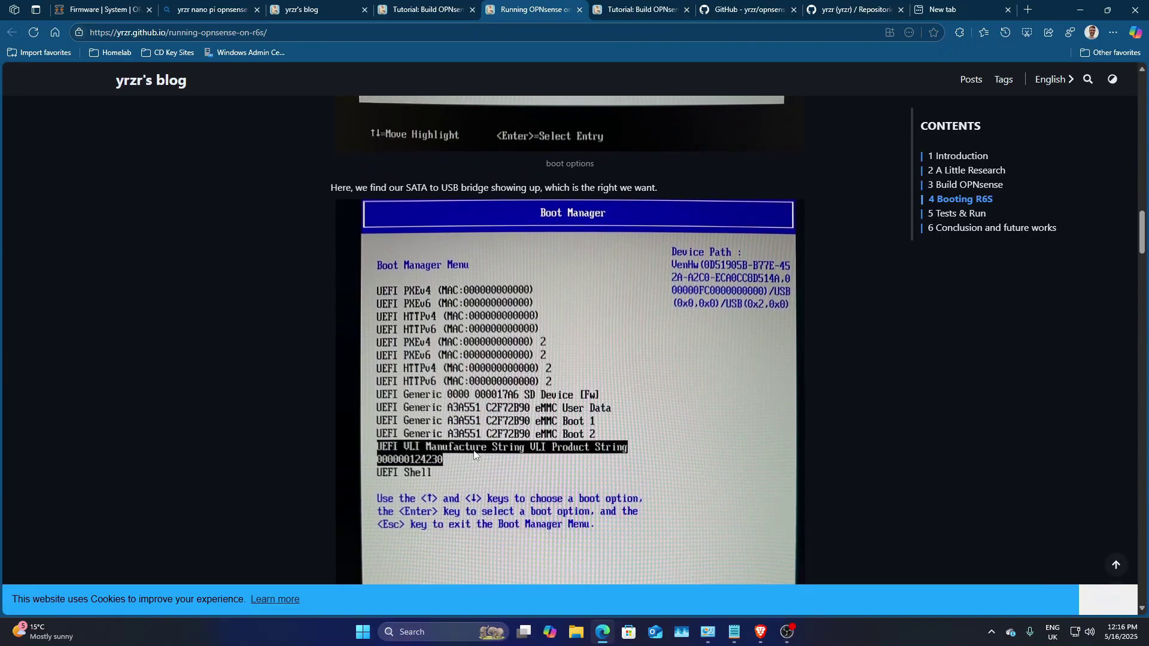
{"action": "scroll", "coordinate": [539, 443], "scroll_direction": "down", "scroll_amount": 11}
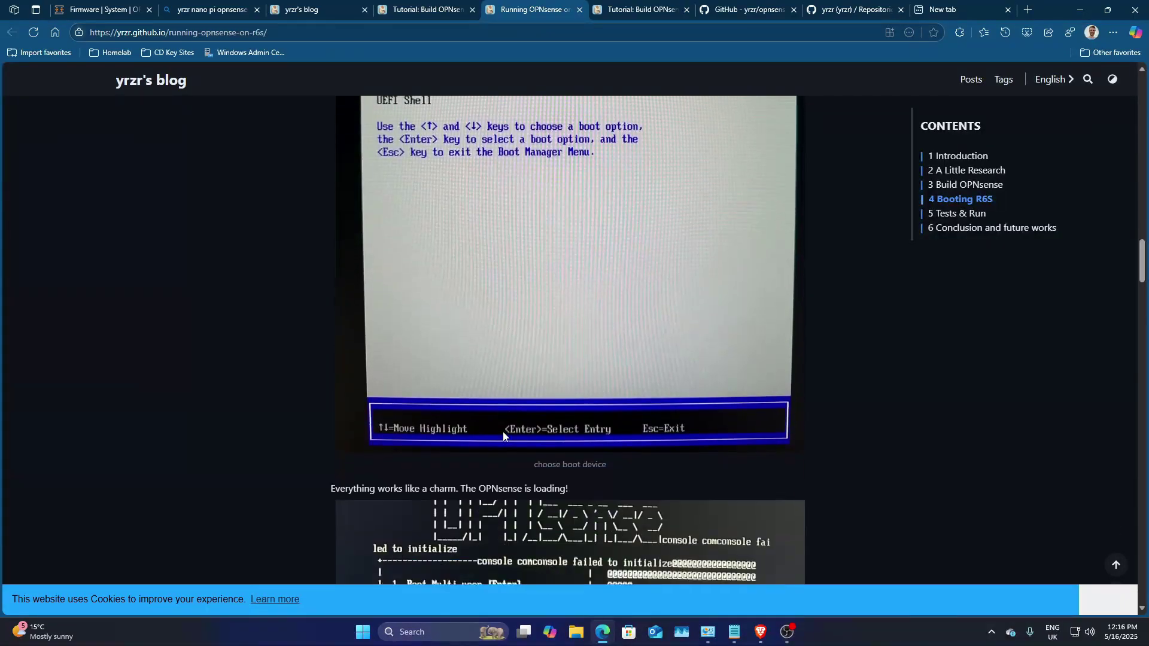
{"action": "scroll", "coordinate": [536, 350], "scroll_direction": "down", "scroll_amount": 6}
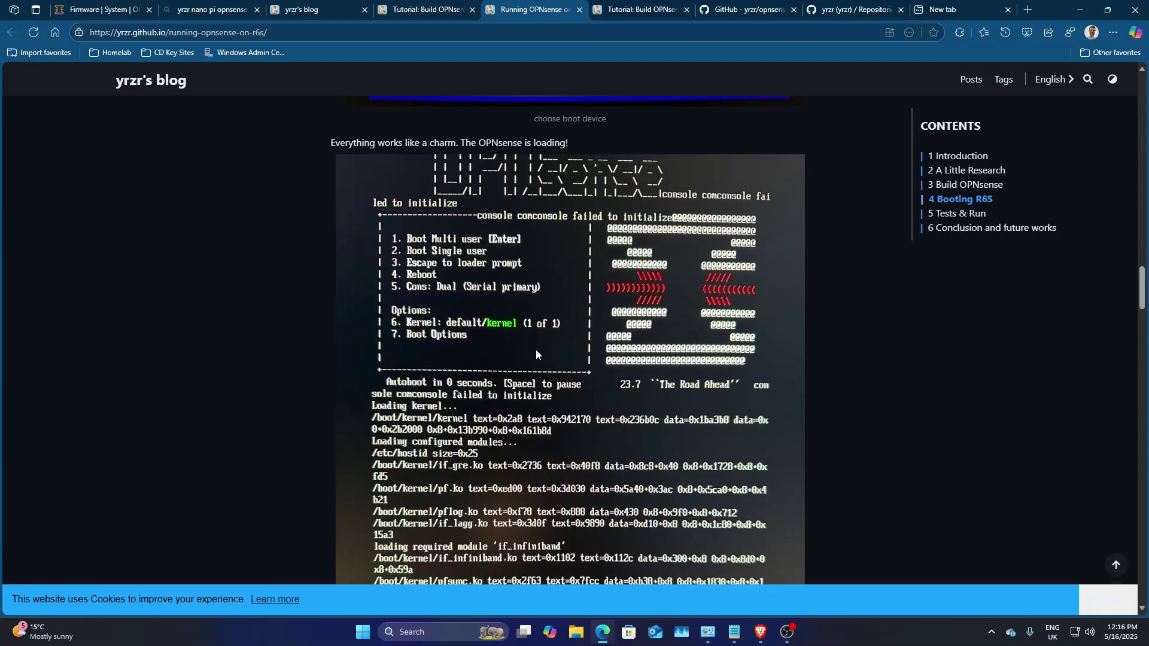
{"action": "scroll", "coordinate": [504, 387], "scroll_direction": "down", "scroll_amount": 5}
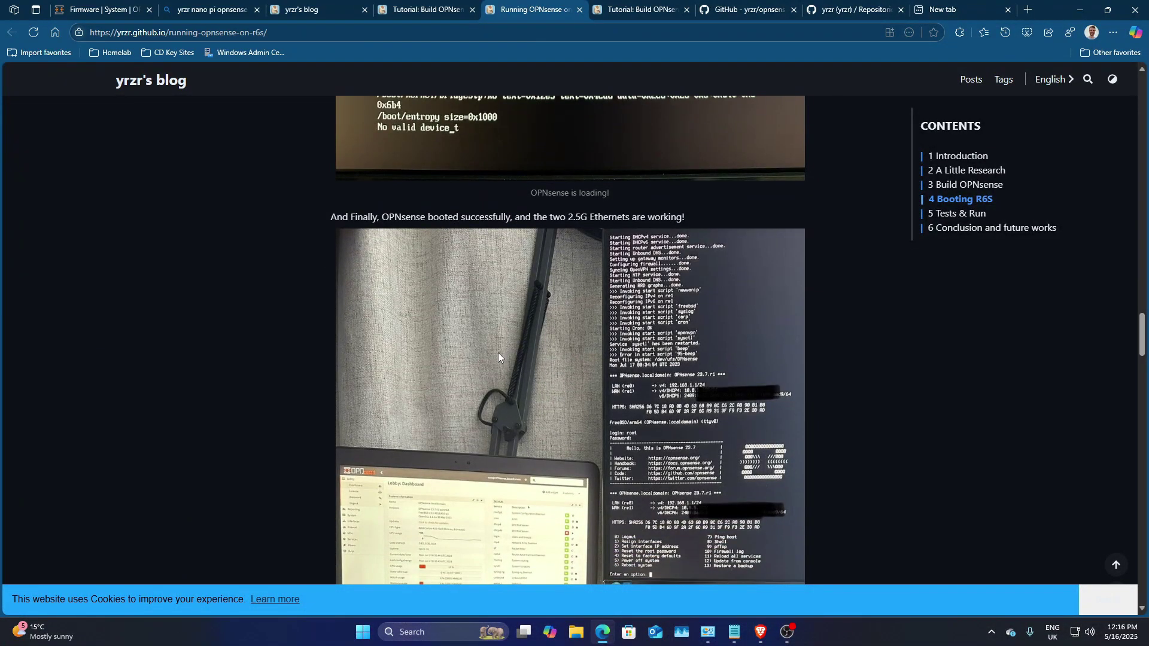
{"action": "scroll", "coordinate": [497, 353], "scroll_direction": "down", "scroll_amount": 3}
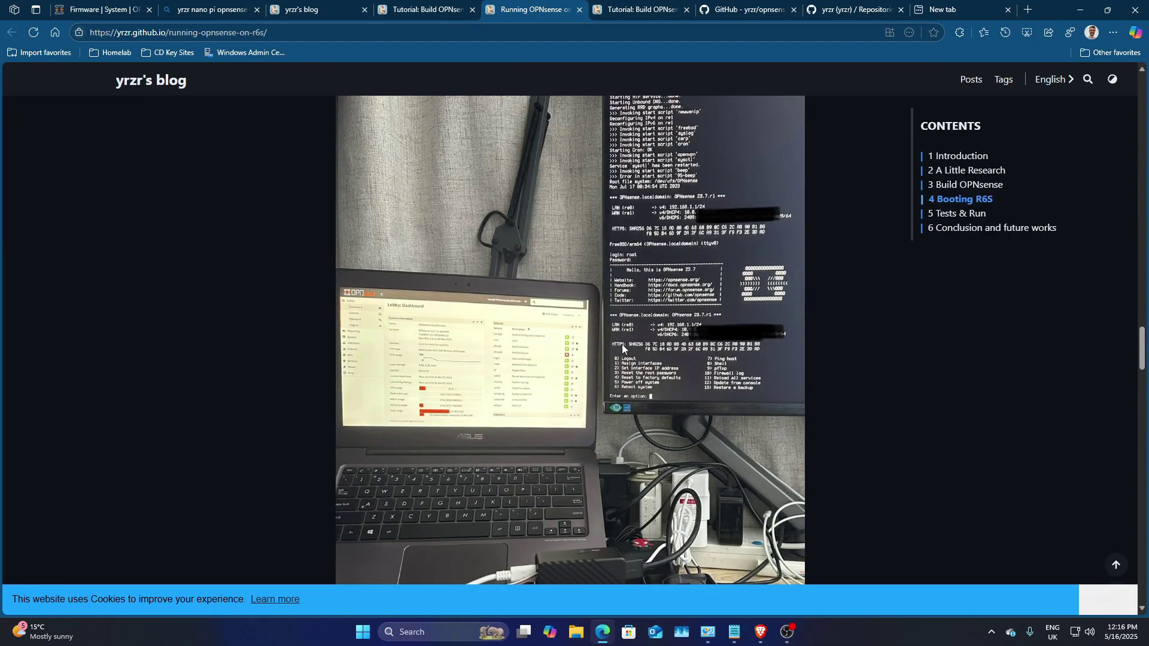
{"action": "scroll", "coordinate": [454, 390], "scroll_direction": "down", "scroll_amount": 1}
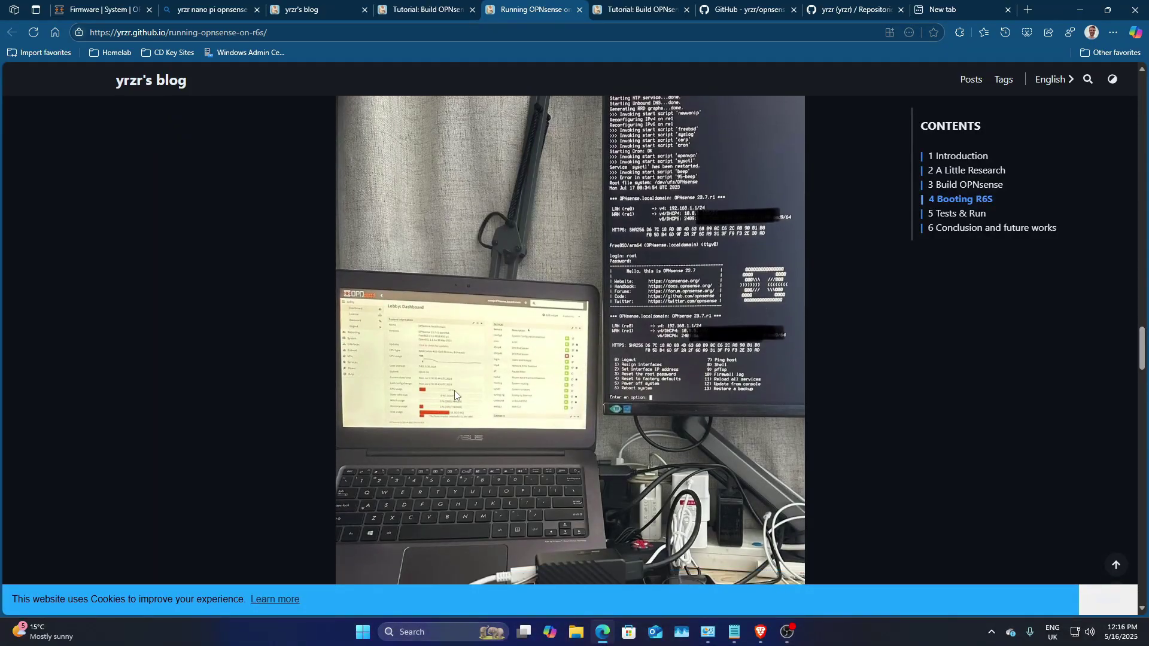
{"action": "scroll", "coordinate": [454, 390], "scroll_direction": "down", "scroll_amount": 4}
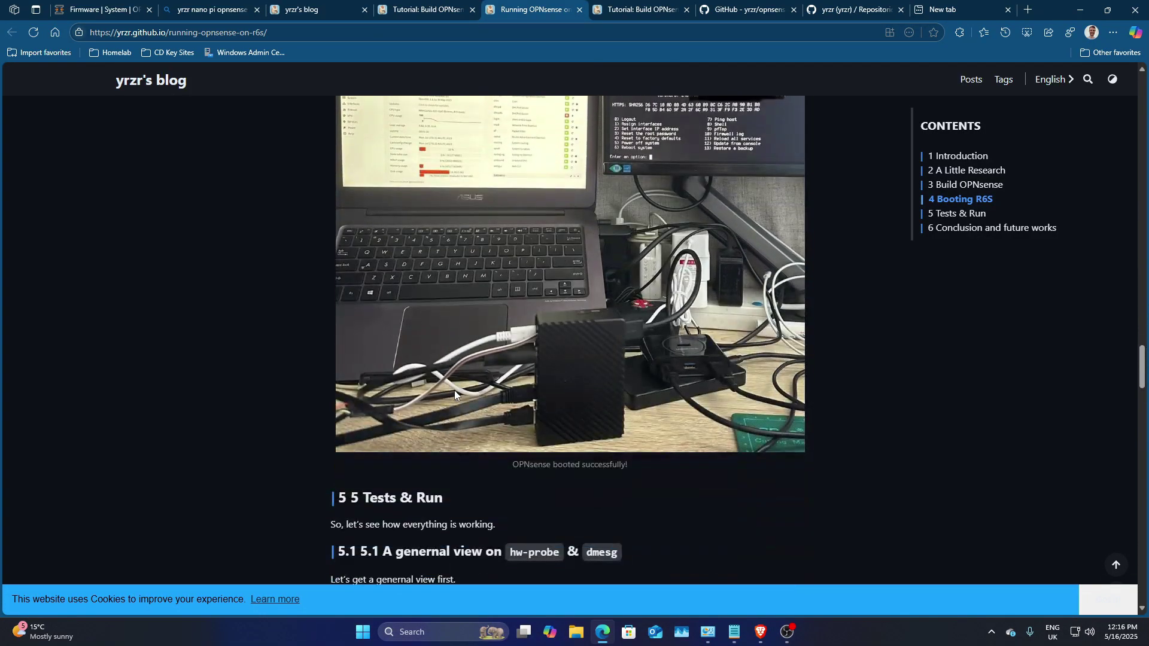
{"action": "scroll", "coordinate": [456, 390], "scroll_direction": "down", "scroll_amount": 2}
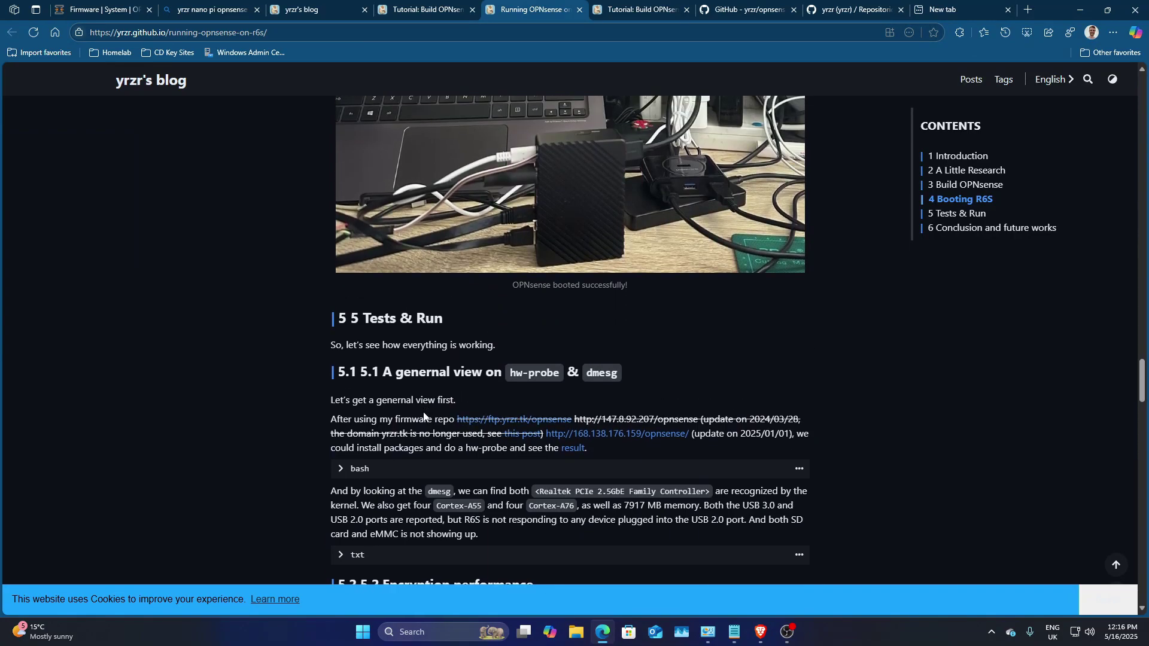
{"action": "scroll", "coordinate": [473, 412], "scroll_direction": "down", "scroll_amount": 2}
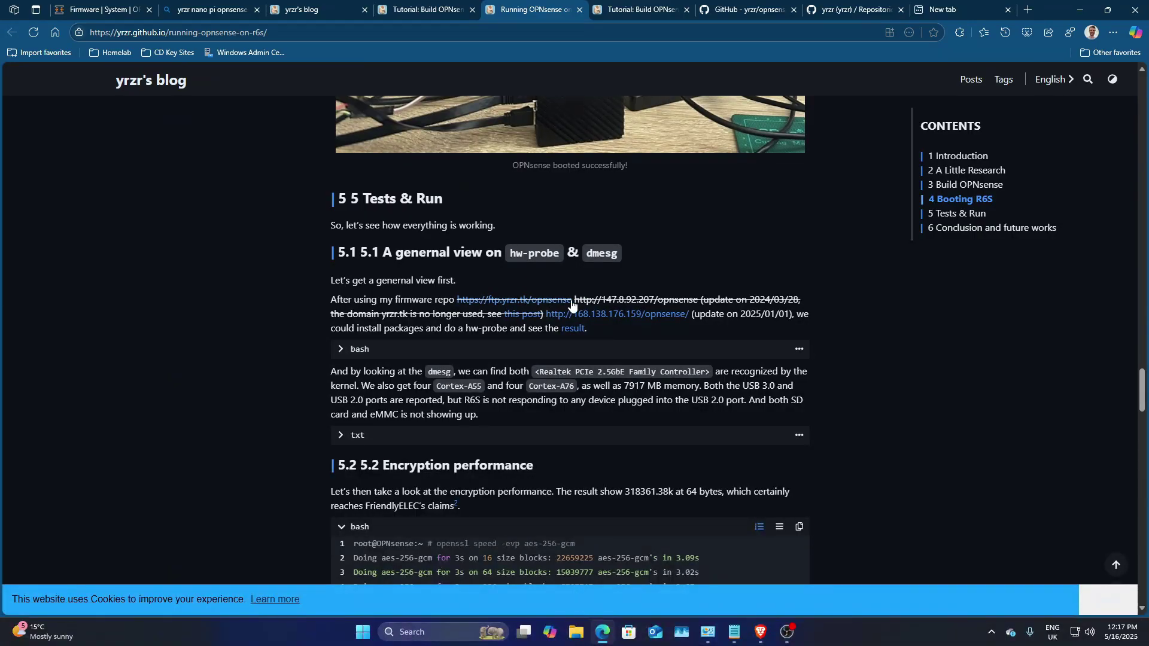
{"action": "left_click_drag", "start_coordinate": [572, 300], "coordinate": [455, 299]}
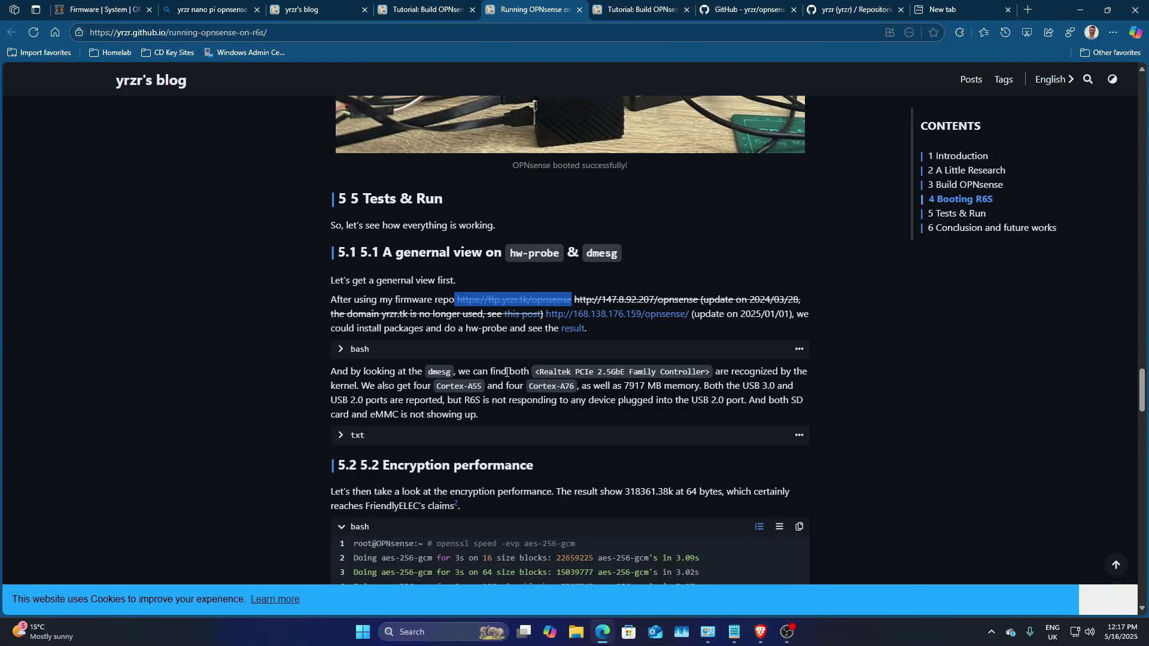
{"action": "scroll", "coordinate": [508, 363], "scroll_direction": "down", "scroll_amount": 7}
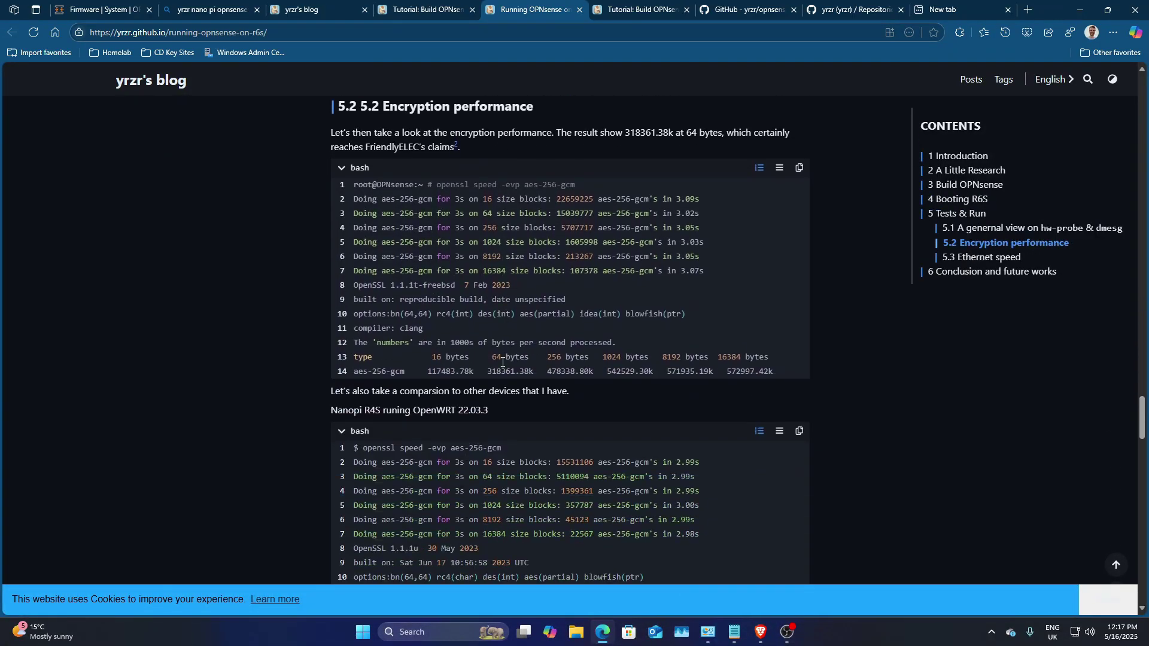
{"action": "scroll", "coordinate": [502, 361], "scroll_direction": "down", "scroll_amount": 13}
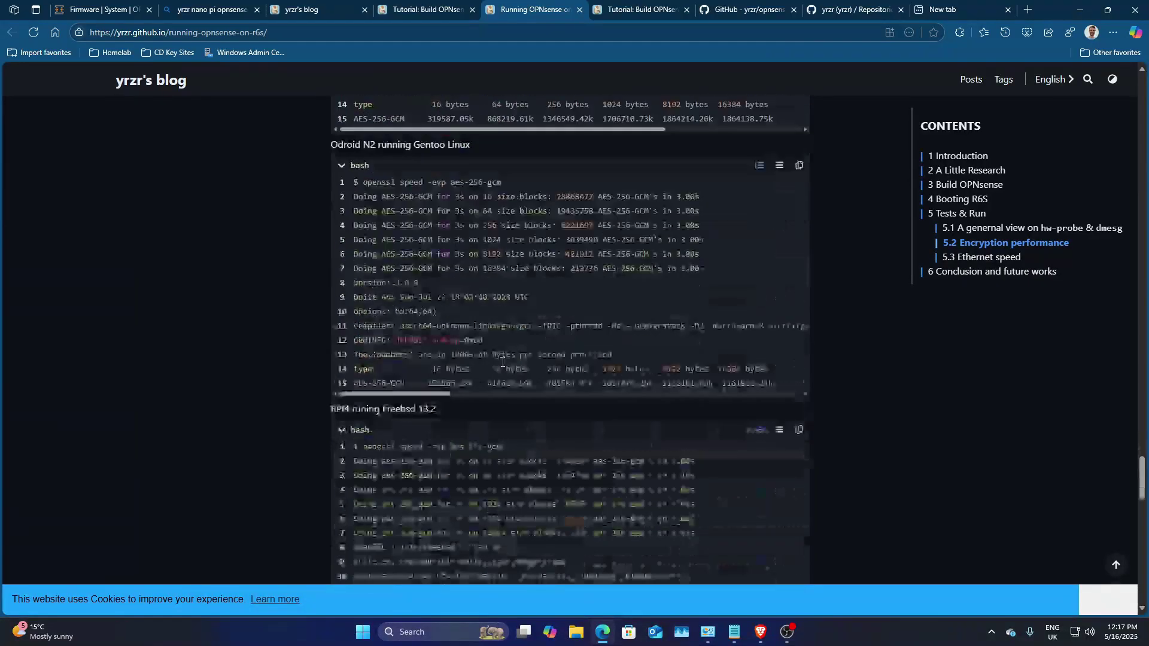
{"action": "scroll", "coordinate": [501, 361], "scroll_direction": "down", "scroll_amount": 6}
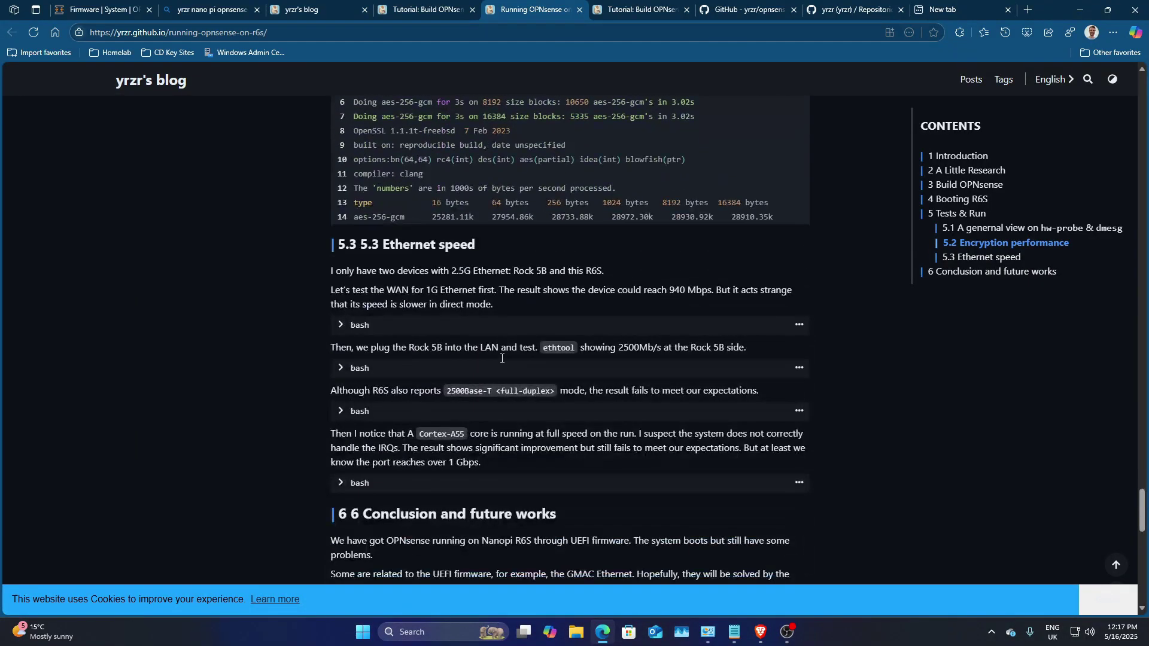
{"action": "scroll", "coordinate": [474, 366], "scroll_direction": "down", "scroll_amount": 4}
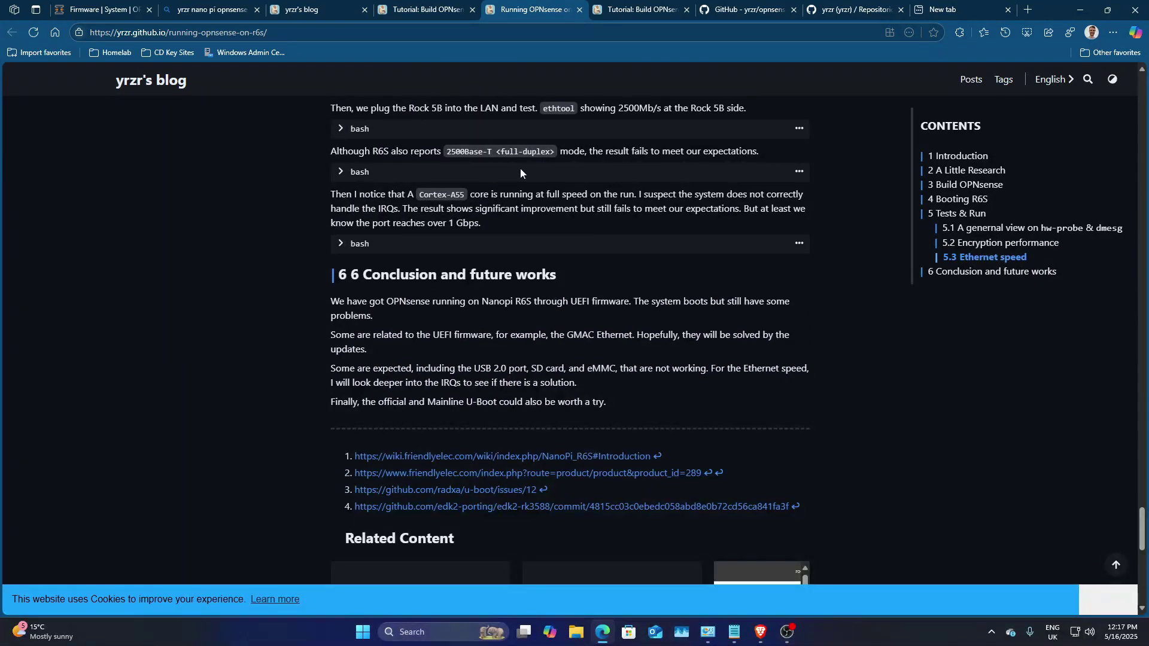
{"action": "left_click", "coordinate": [101, 5]}
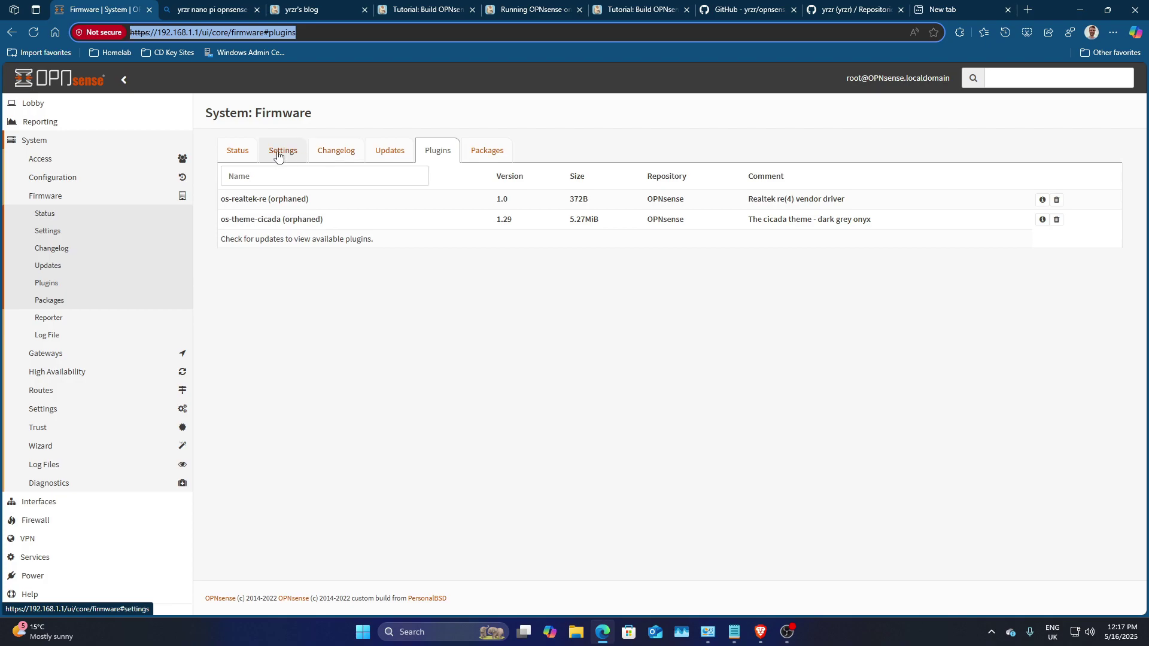
Step: Review the firmware mirror settings and keep the Europe aarch64 mirror selected
{"action": "left_click", "coordinate": [380, 154]}
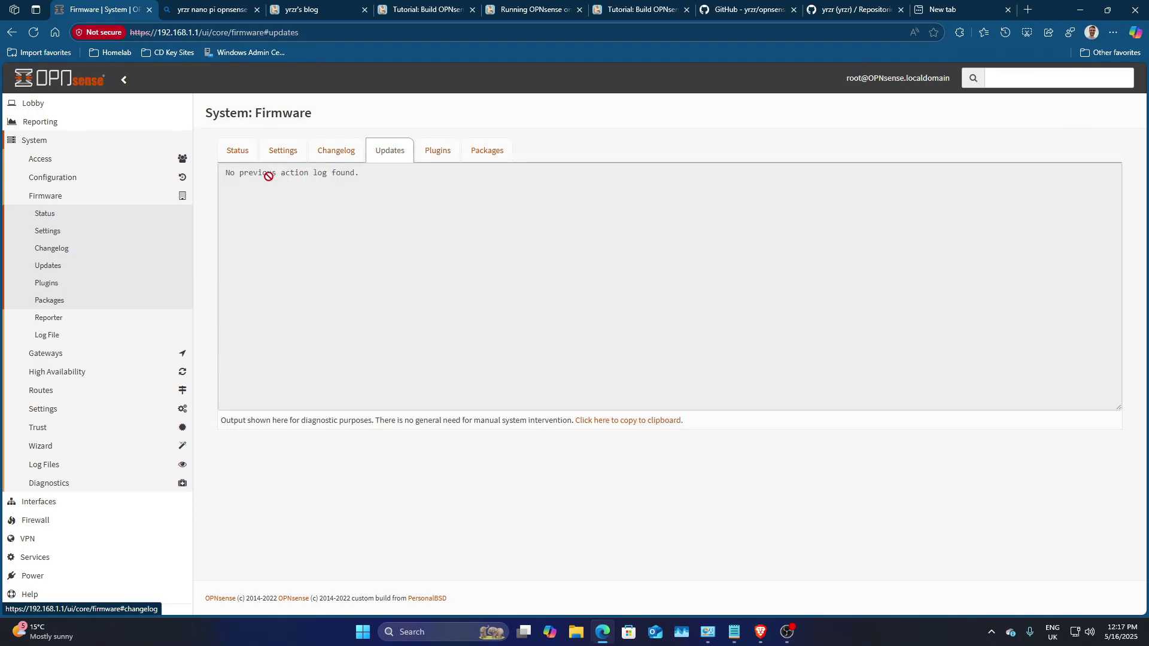
{"action": "left_click", "coordinate": [279, 157]}
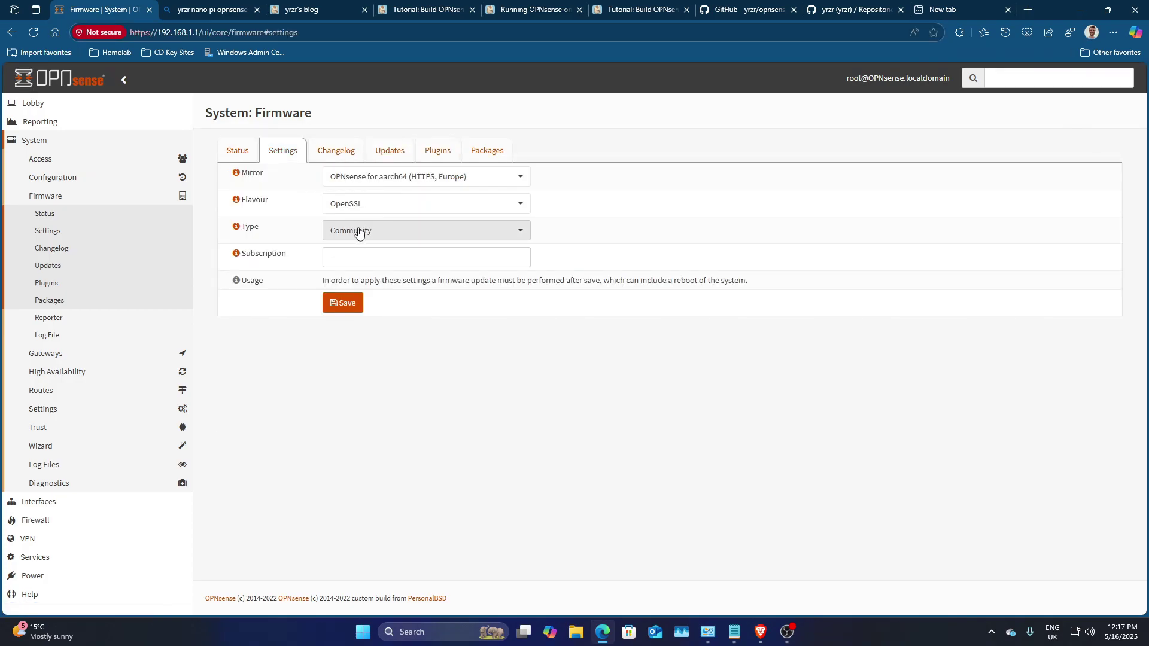
{"action": "left_click", "coordinate": [413, 177]}
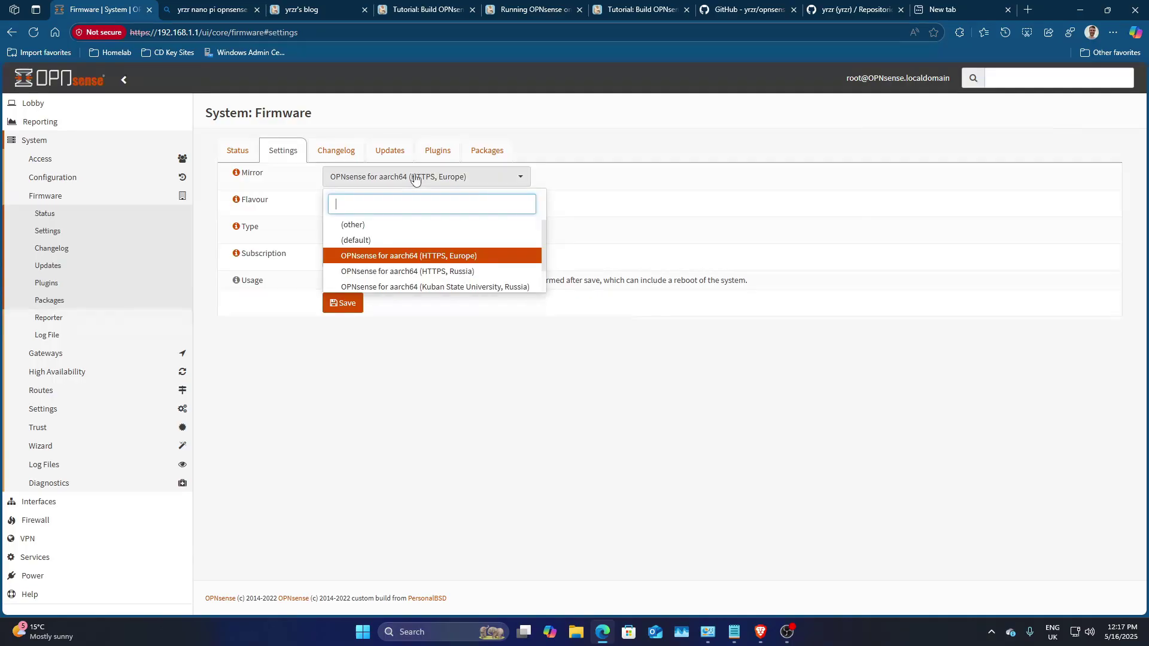
{"action": "scroll", "coordinate": [455, 270], "scroll_direction": "down", "scroll_amount": 2}
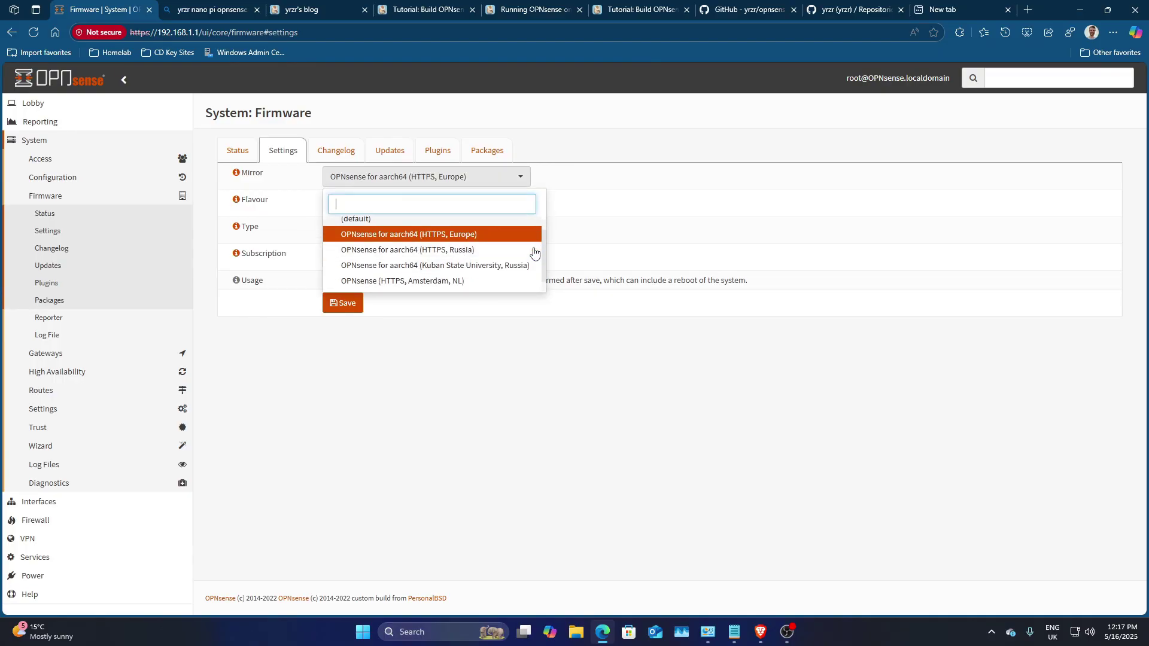
{"action": "left_click", "coordinate": [435, 226]}
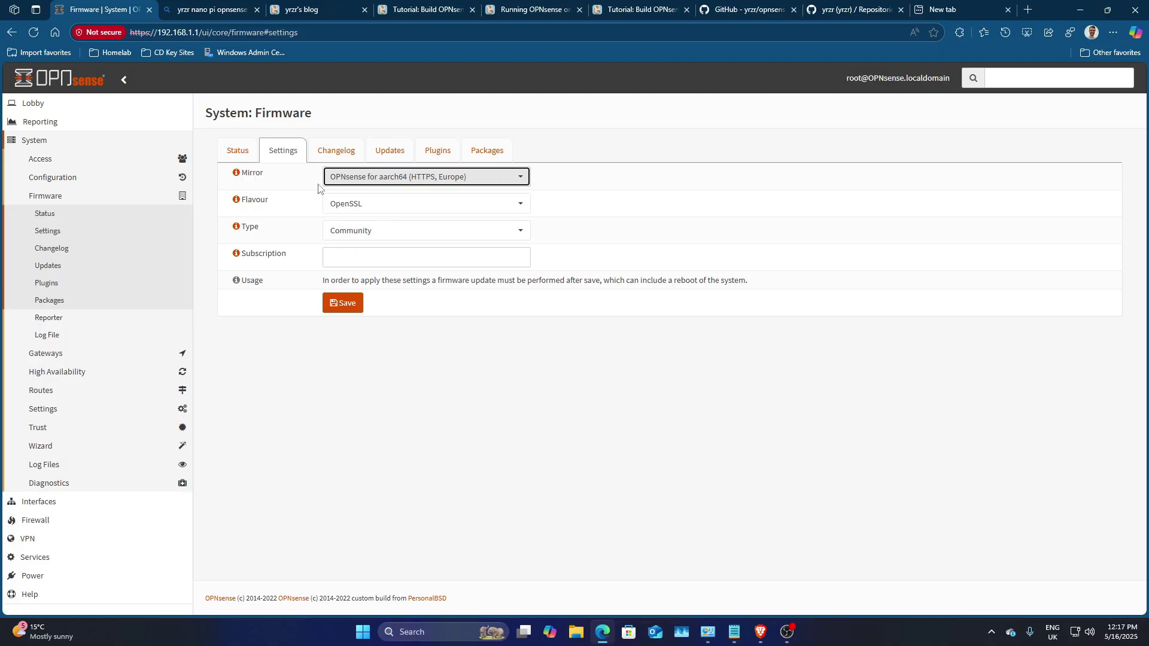
Step: Start a firmware update check and copy the mirror URL from the status overview
{"action": "left_click", "coordinate": [238, 151]}
{"action": "left_click", "coordinate": [363, 346]}
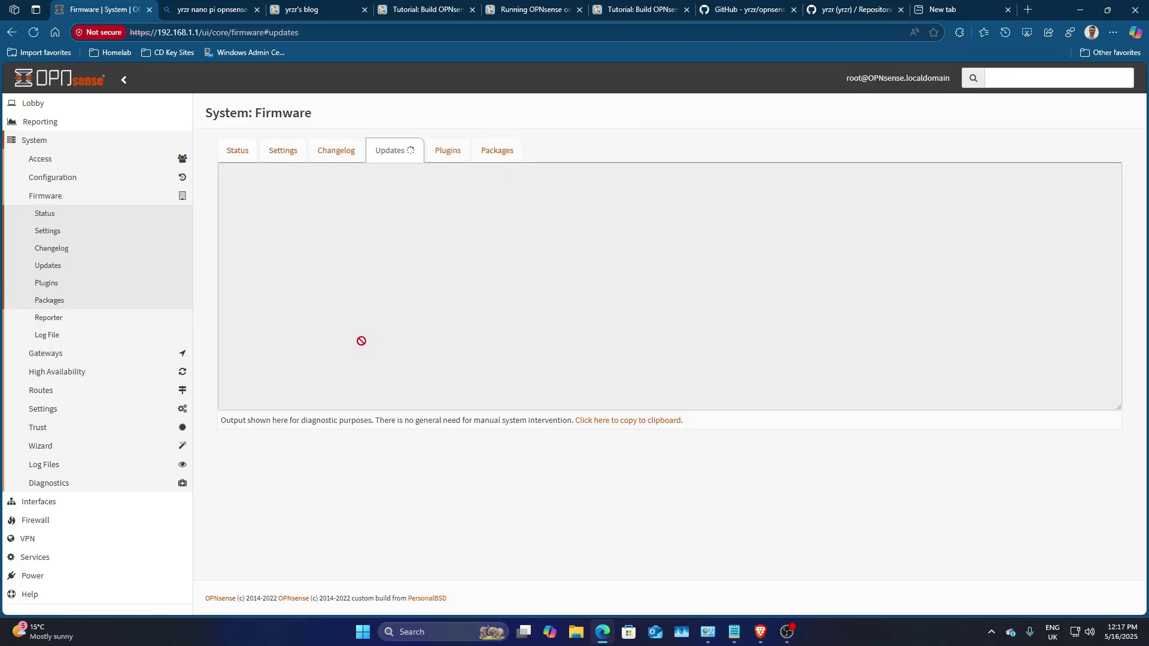
{"action": "left_click", "coordinate": [243, 154]}
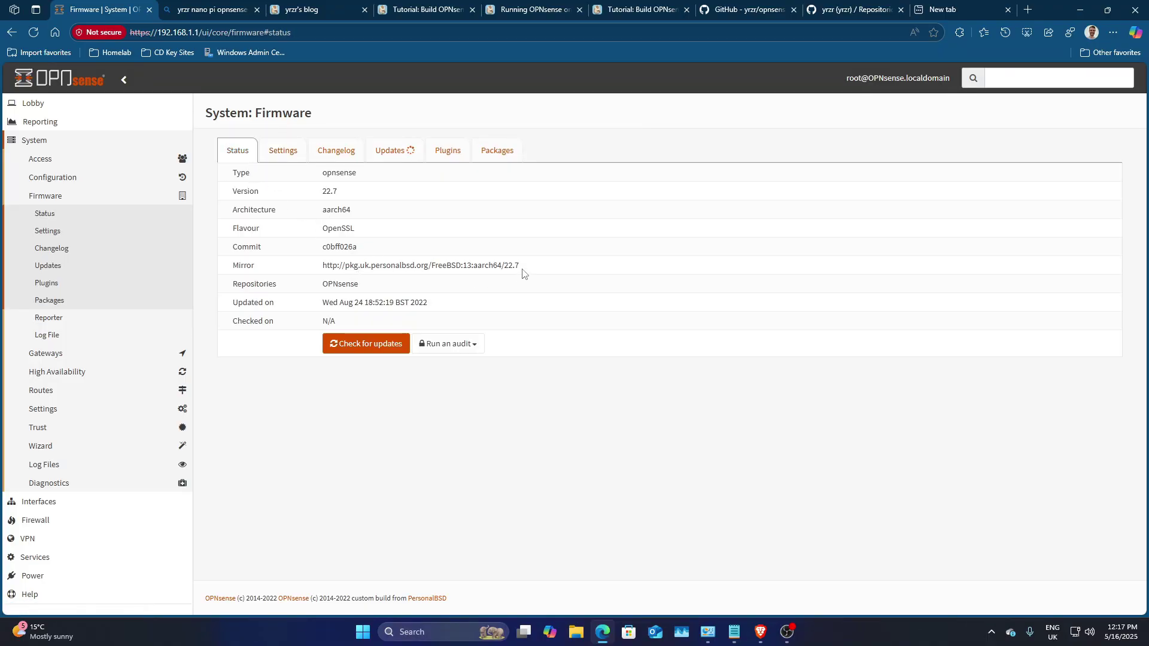
{"action": "left_click_drag", "start_coordinate": [522, 273], "coordinate": [321, 270]}
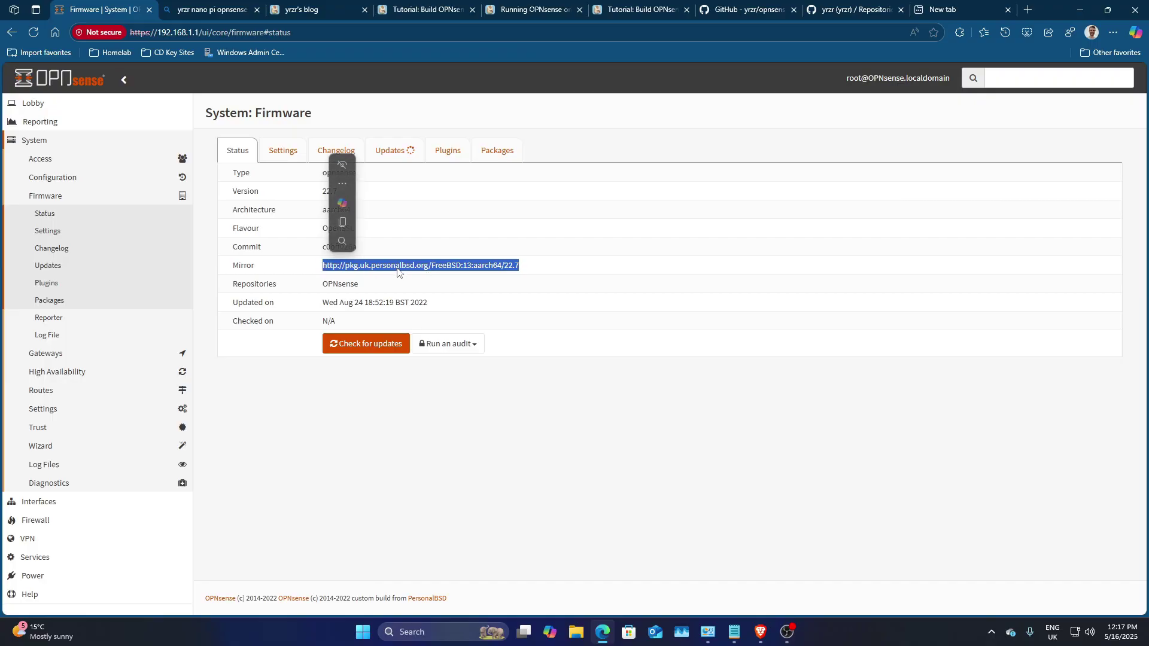
{"action": "key", "text": "ctrl+c"}
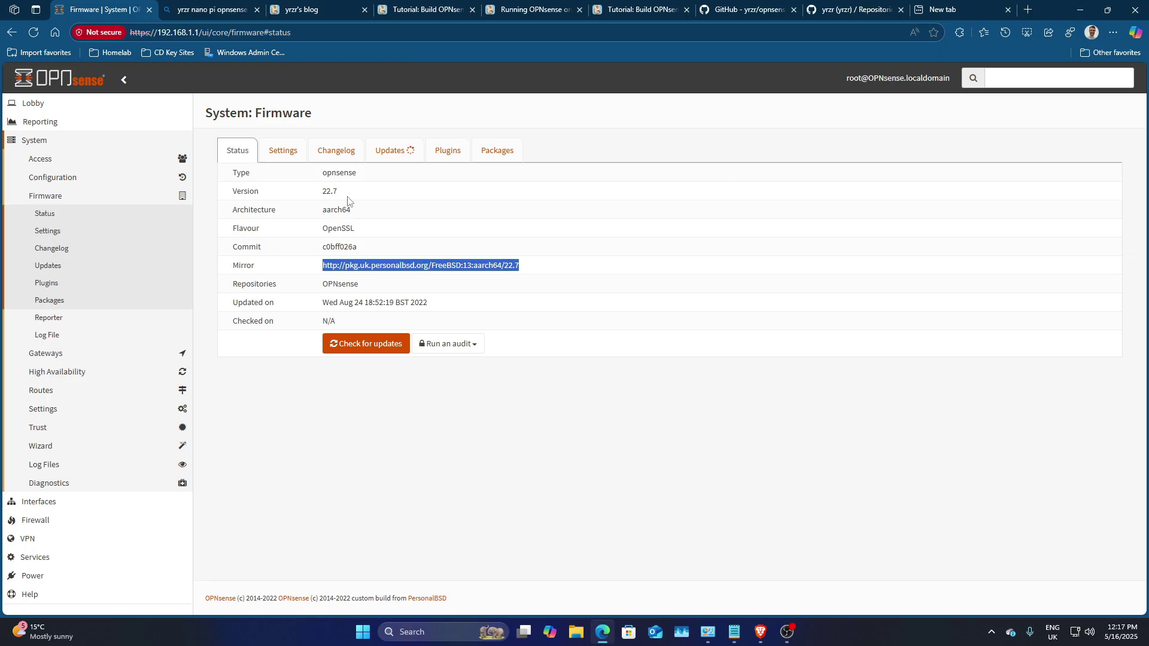
Step: Filter the plugin list by 'theme' to show os-theme-cicada, then view the update check output
{"action": "left_click", "coordinate": [399, 154]}
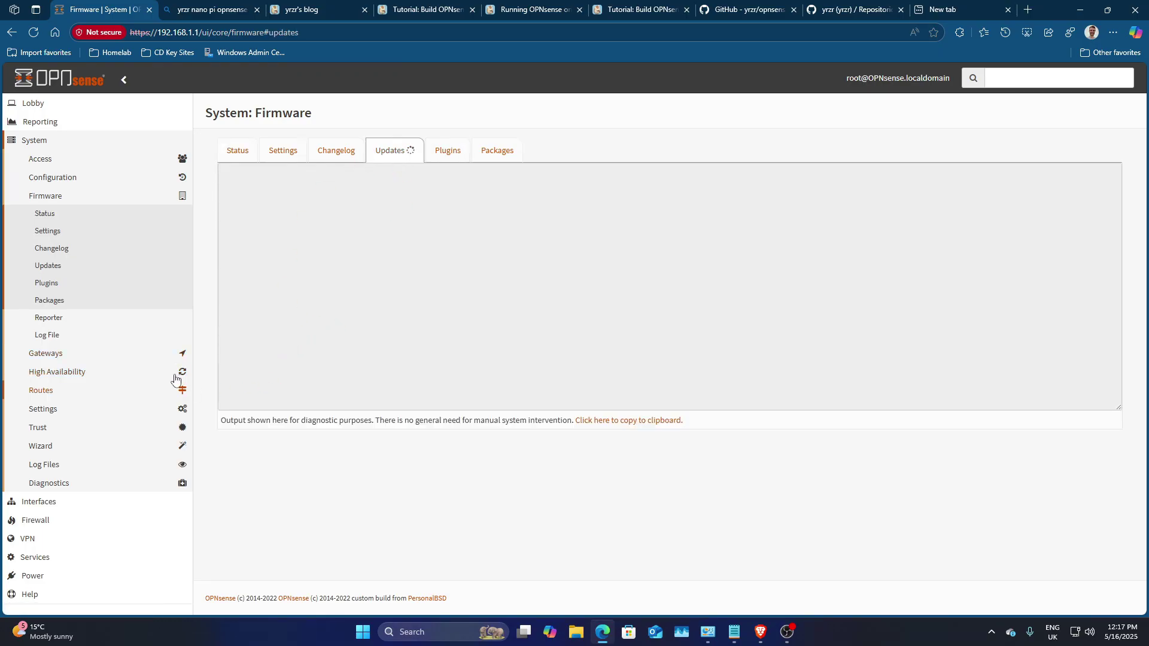
{"action": "left_click", "coordinate": [444, 163]}
{"action": "left_click", "coordinate": [270, 185]}
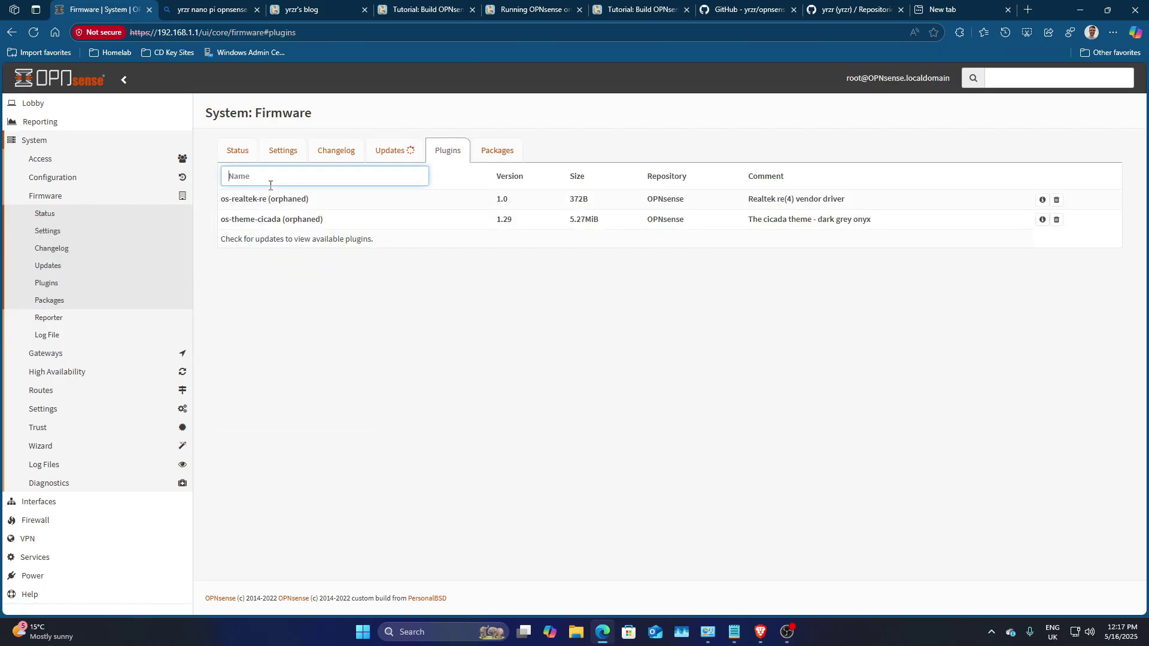
{"action": "type", "text": "theme"}
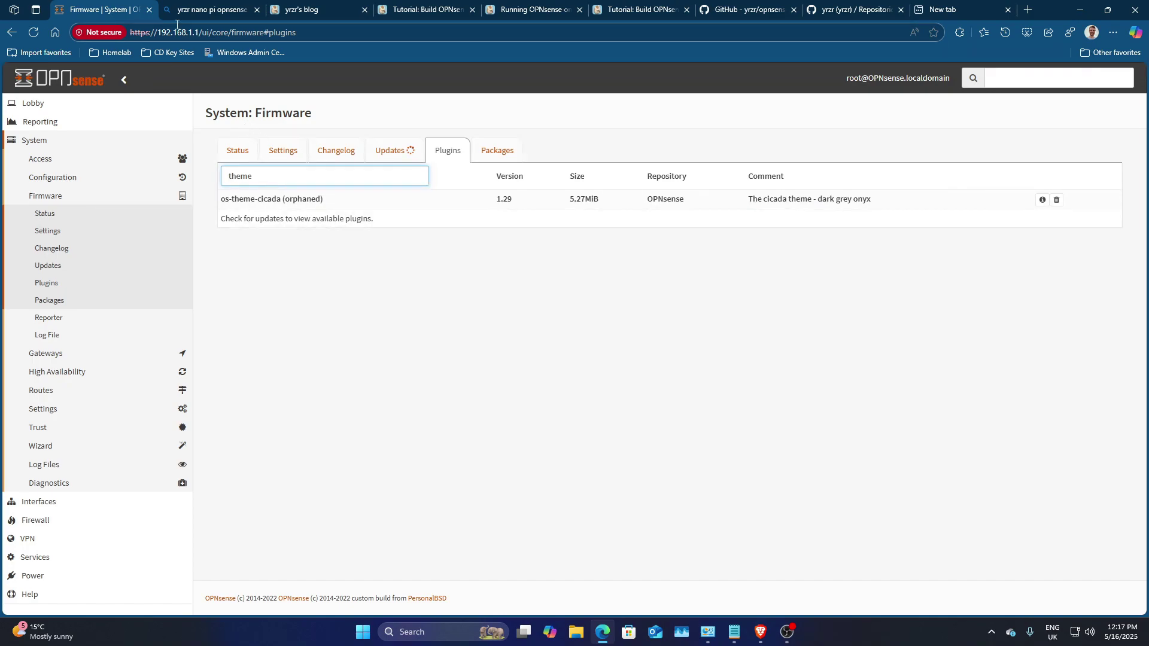
{"action": "left_click", "coordinate": [390, 149]}
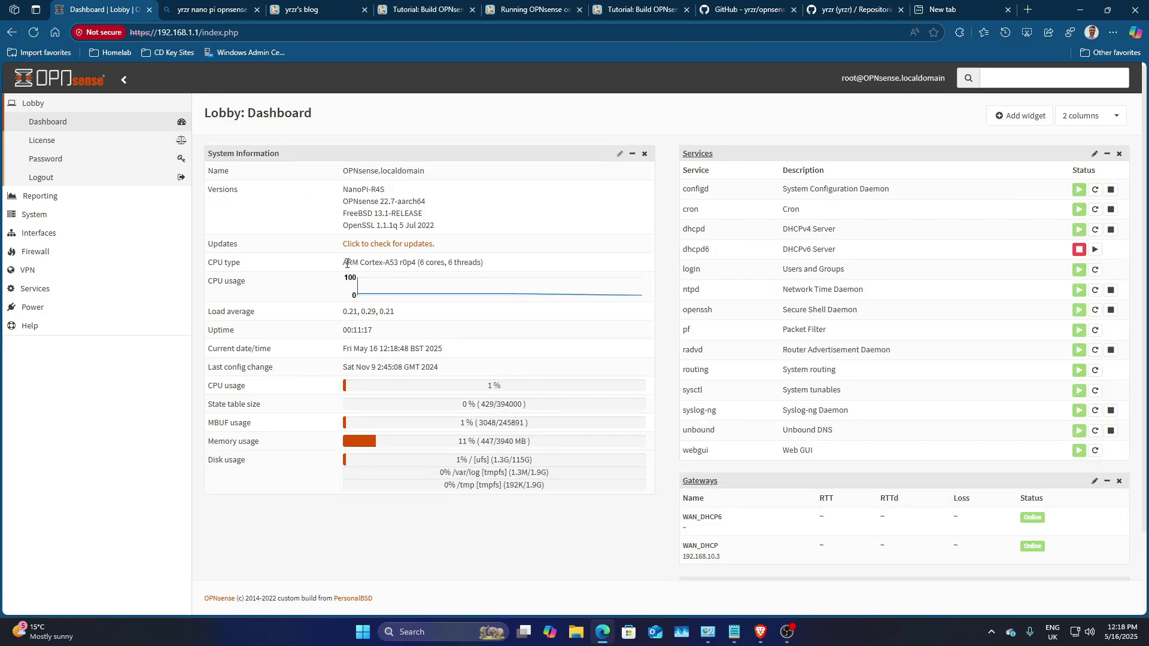
Step: Highlight the CPU type and memory usage figures on the Lobby Dashboard
{"action": "left_click_drag", "start_coordinate": [344, 263], "coordinate": [505, 266]}
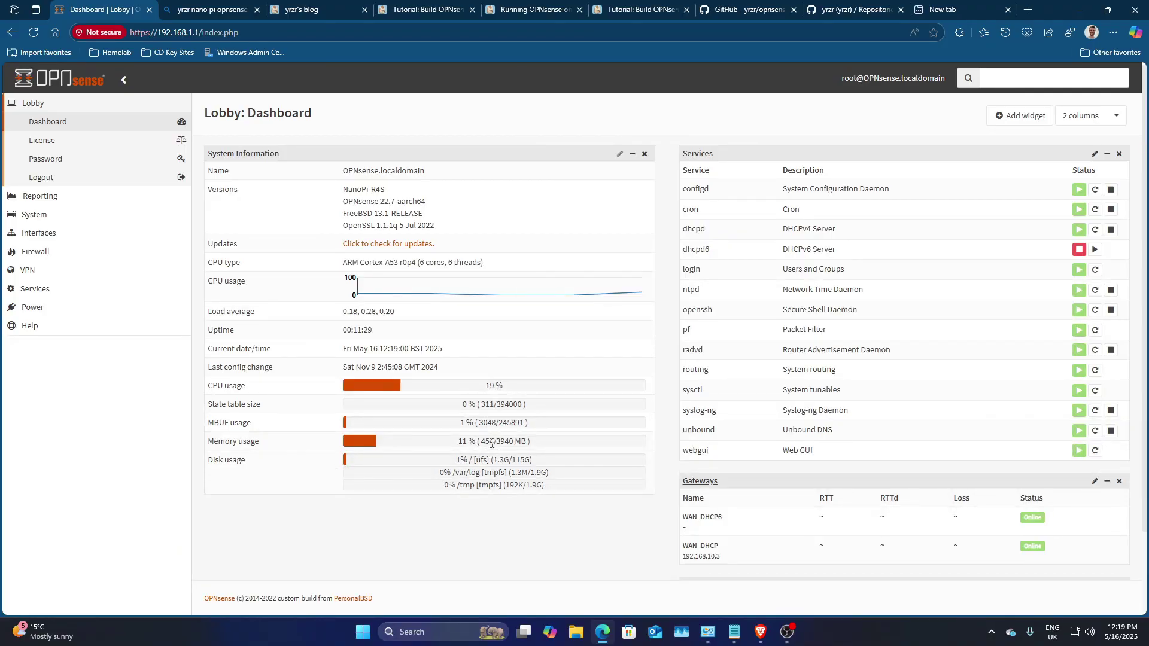
{"action": "double_click", "coordinate": [492, 441]}
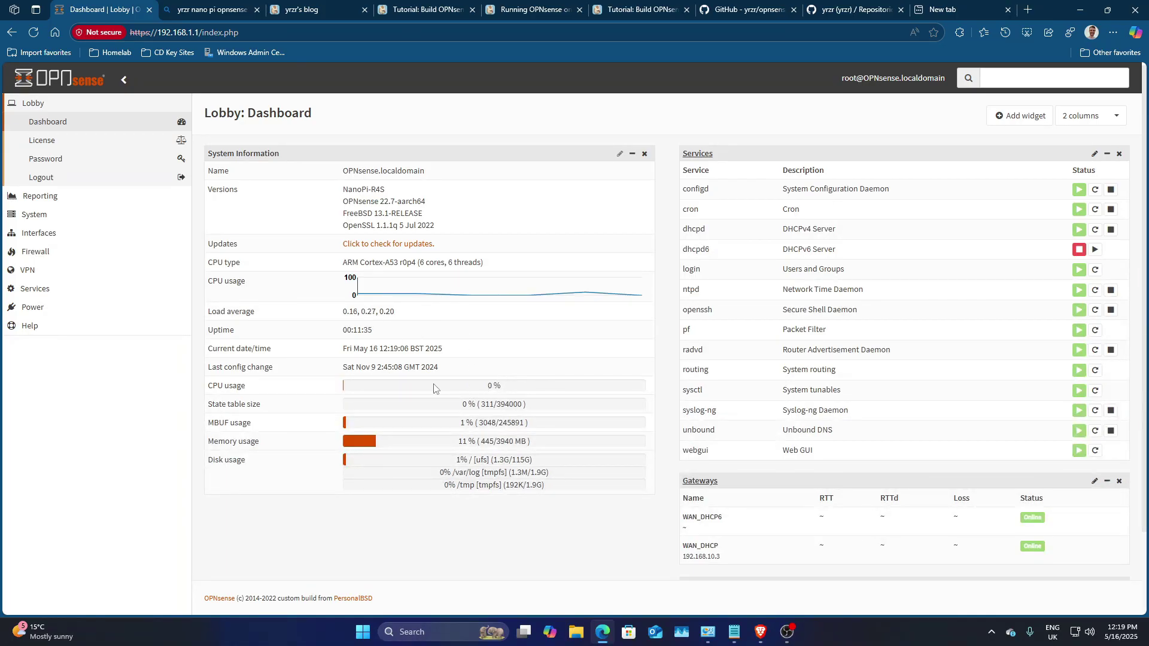
{"action": "scroll", "coordinate": [589, 396], "scroll_direction": "down", "scroll_amount": 2}
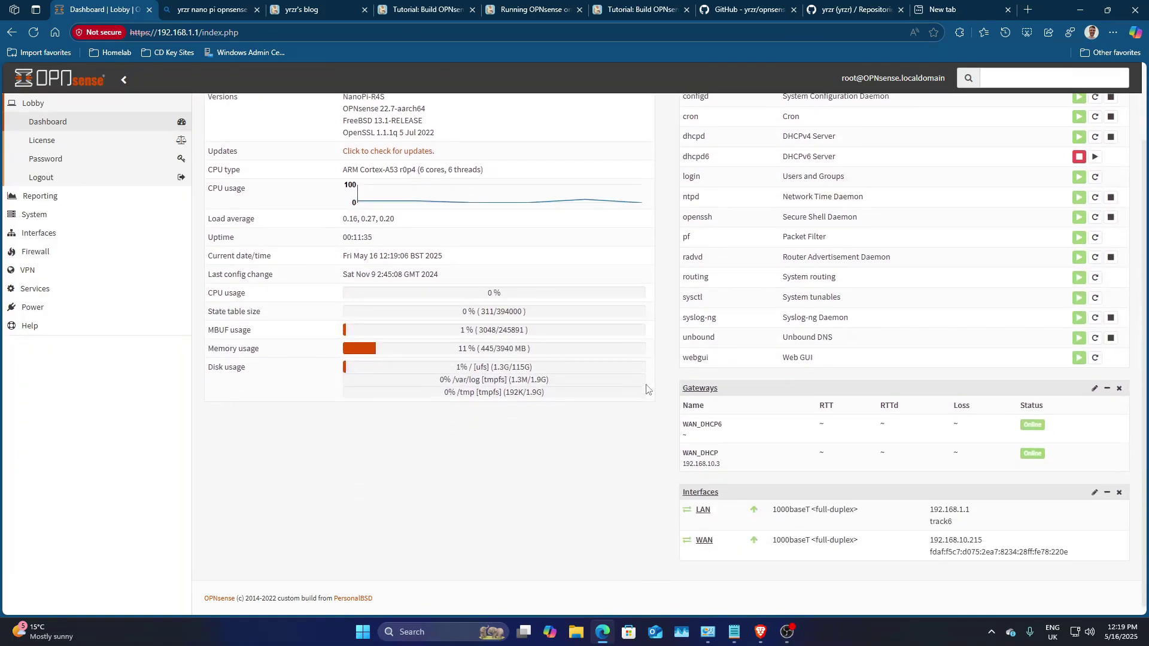
{"action": "scroll", "coordinate": [616, 411], "scroll_direction": "up", "scroll_amount": 1}
{"action": "scroll", "coordinate": [621, 417], "scroll_direction": "down", "scroll_amount": 1}
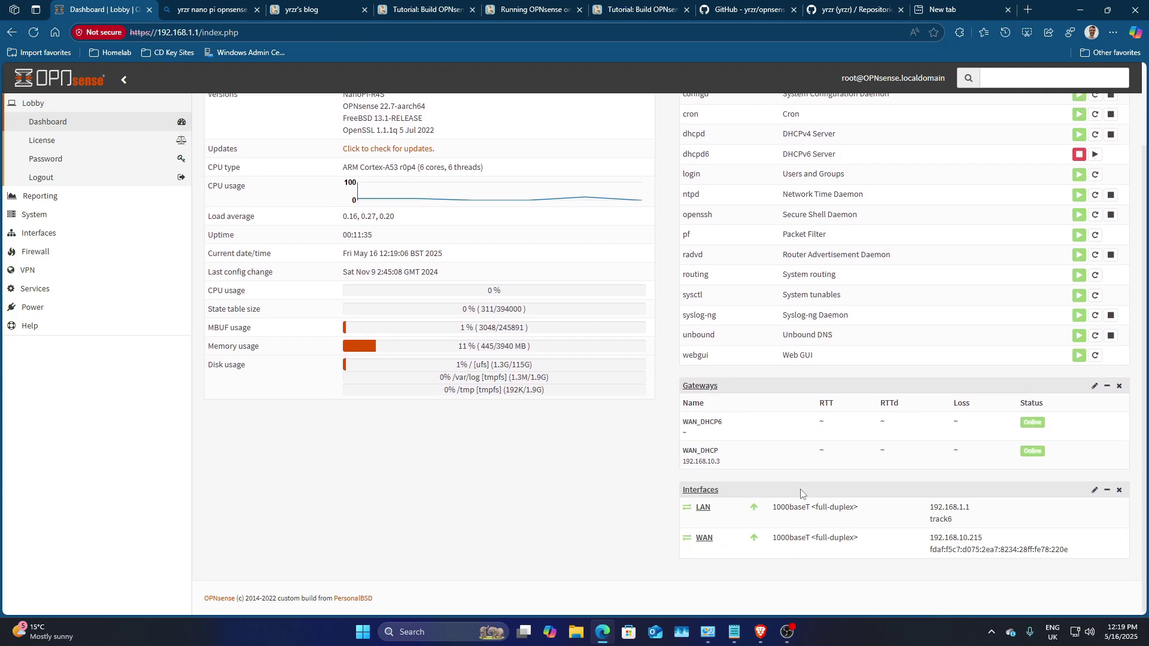
Step: Highlight the LAN and WAN link speeds, then expand the Lobby navigation section
{"action": "left_click_drag", "start_coordinate": [873, 508], "coordinate": [771, 507]}
{"action": "left_click_drag", "start_coordinate": [874, 537], "coordinate": [791, 538]}
{"action": "right_click", "coordinate": [791, 538]}
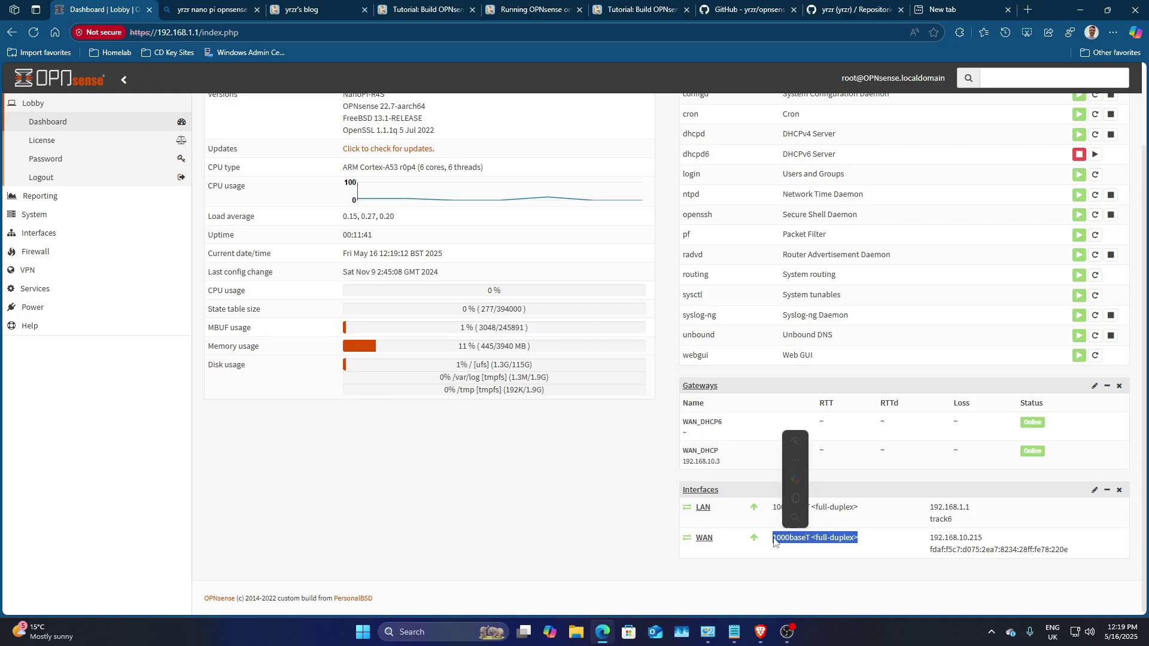
{"action": "left_click", "coordinate": [594, 488]}
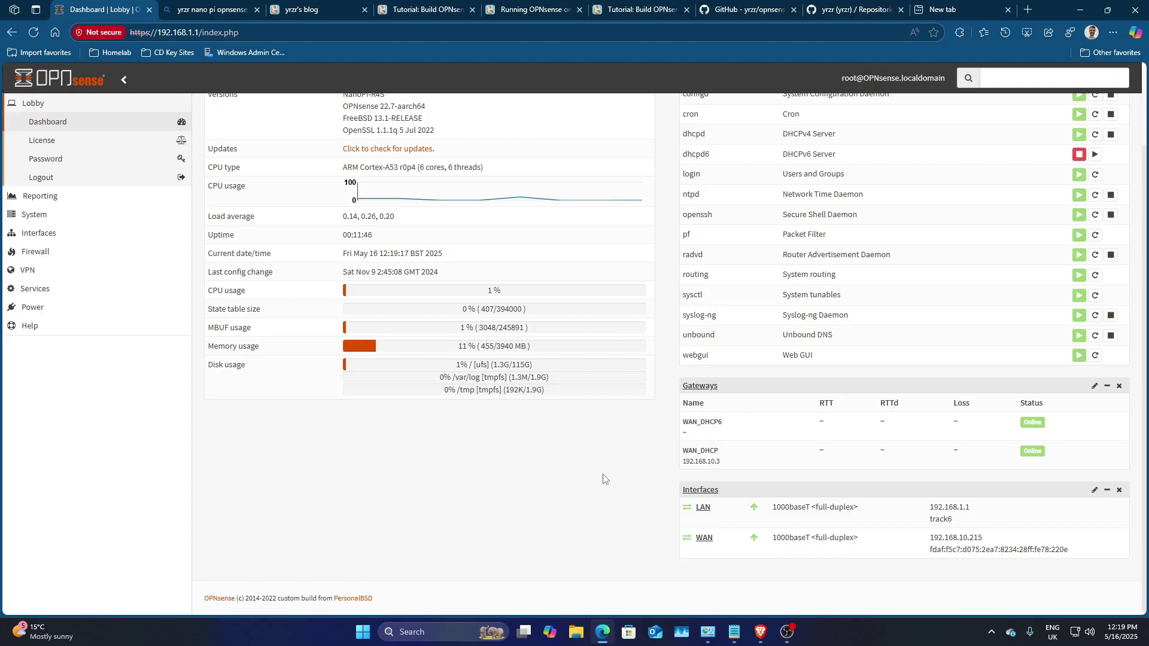
{"action": "scroll", "coordinate": [384, 329], "scroll_direction": "up", "scroll_amount": 2}
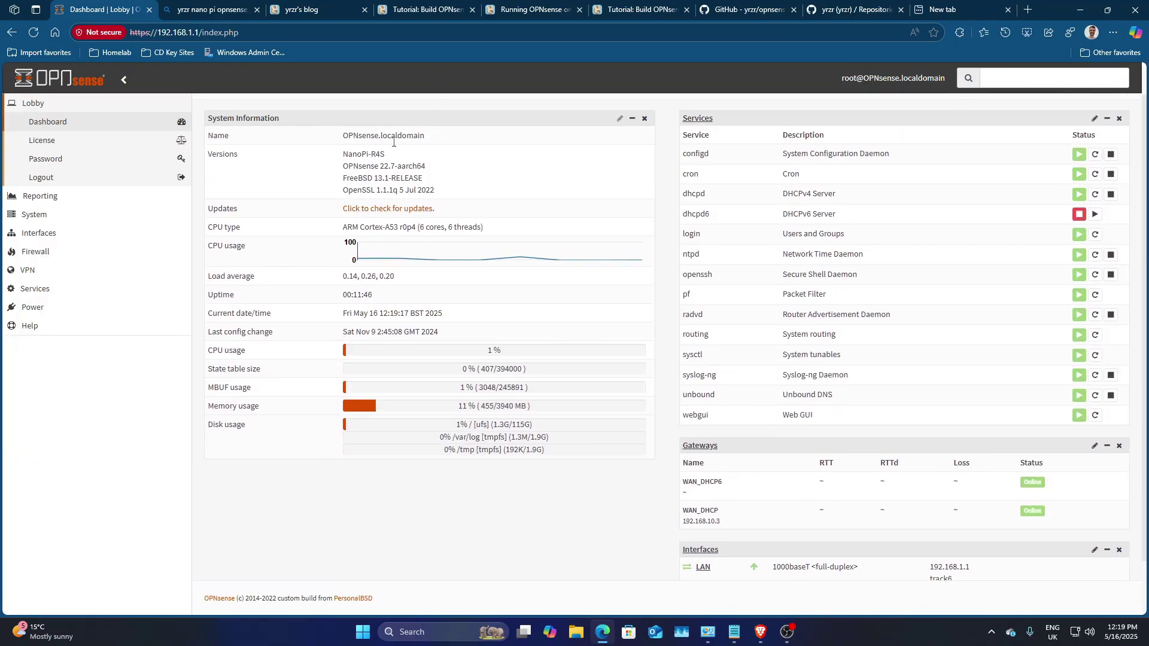
{"action": "scroll", "coordinate": [393, 142], "scroll_direction": "up", "scroll_amount": 1}
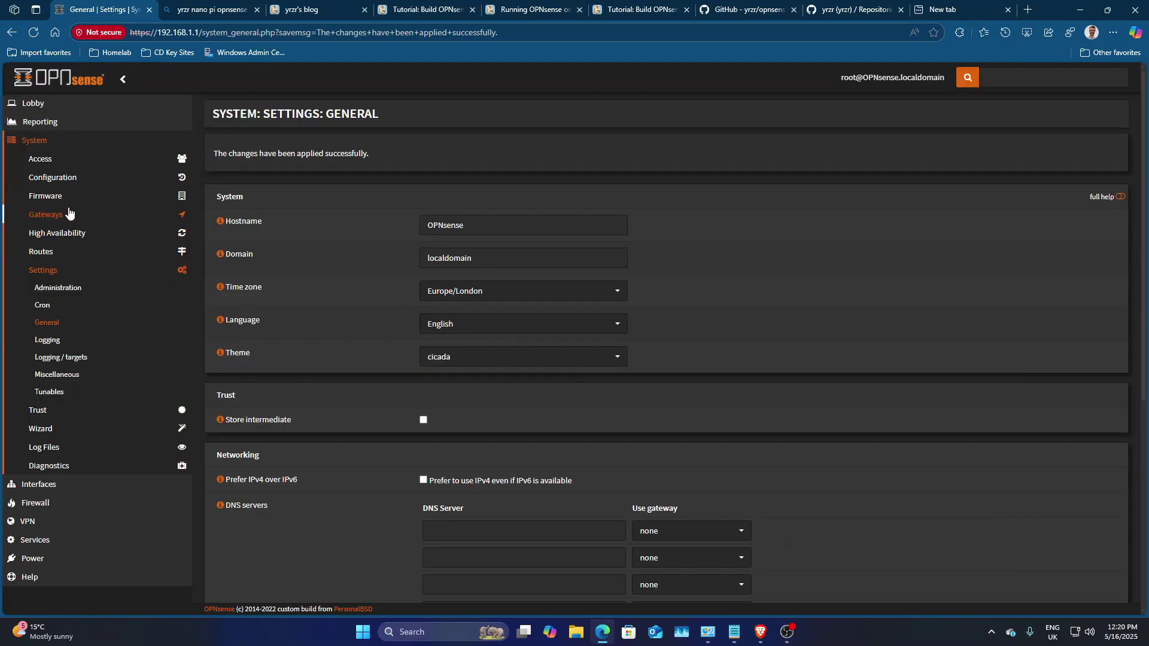
{"action": "left_click", "coordinate": [44, 107]}
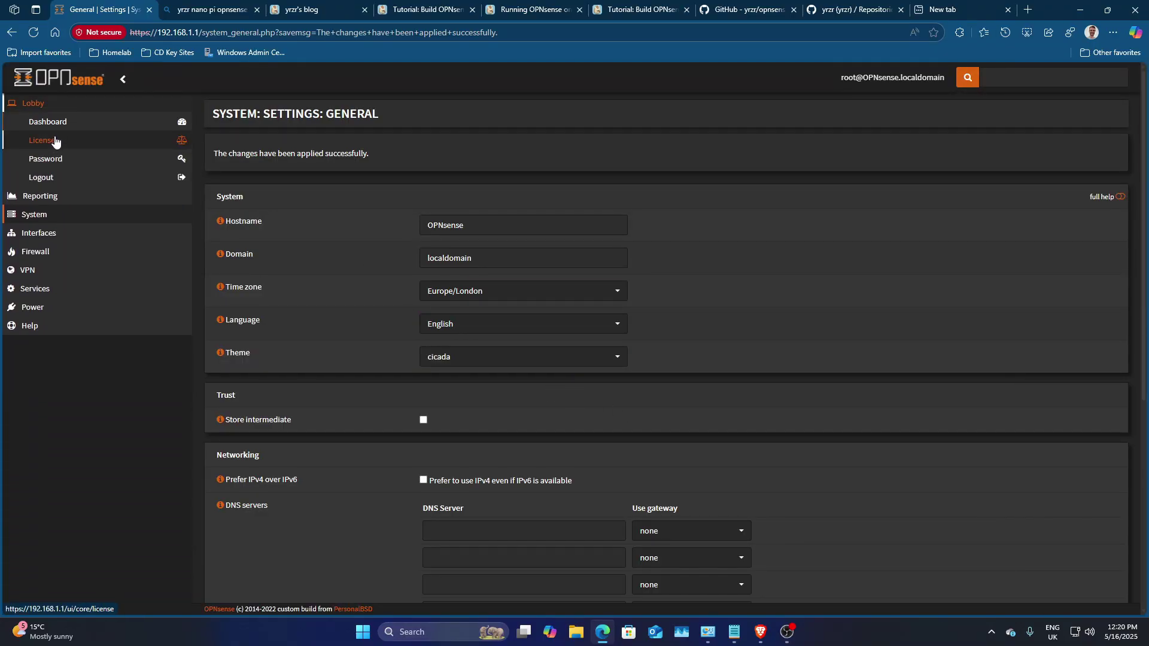